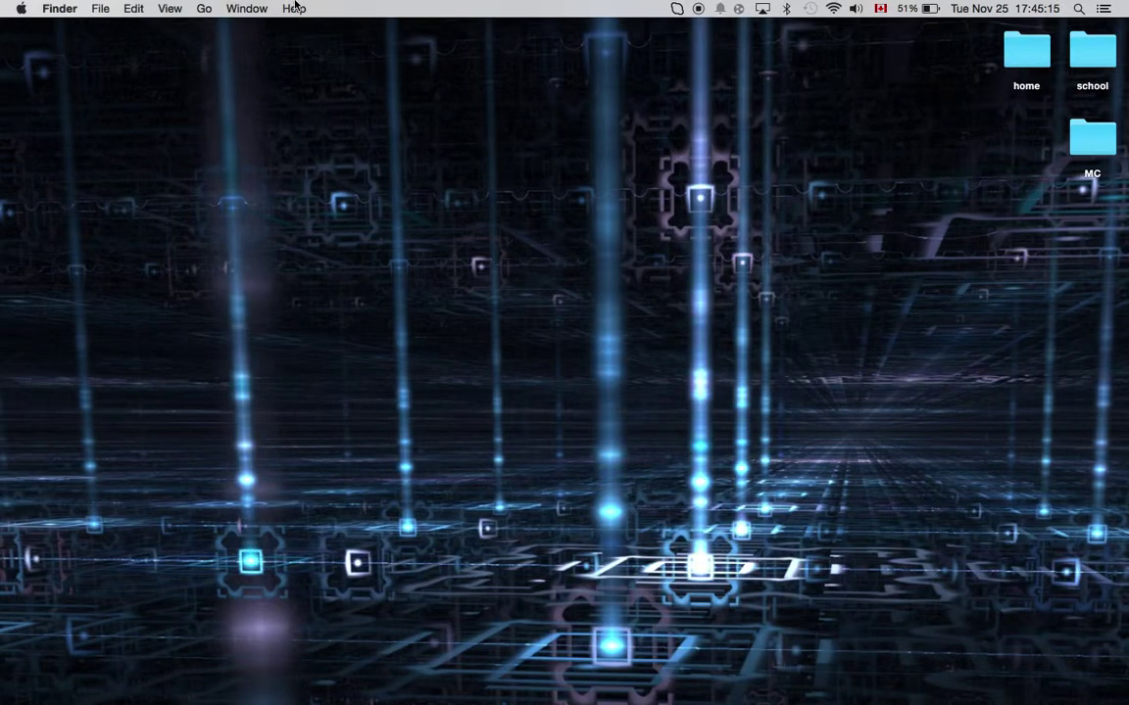
left_click_drag(947, 156, 441, 306)
left_click_drag(169, 181, 672, 514)
left_click_drag(720, 477, 195, 110)
left_click_drag(113, 93, 51, 62)
mouse_move(5, 222)
left_click(27, 305)
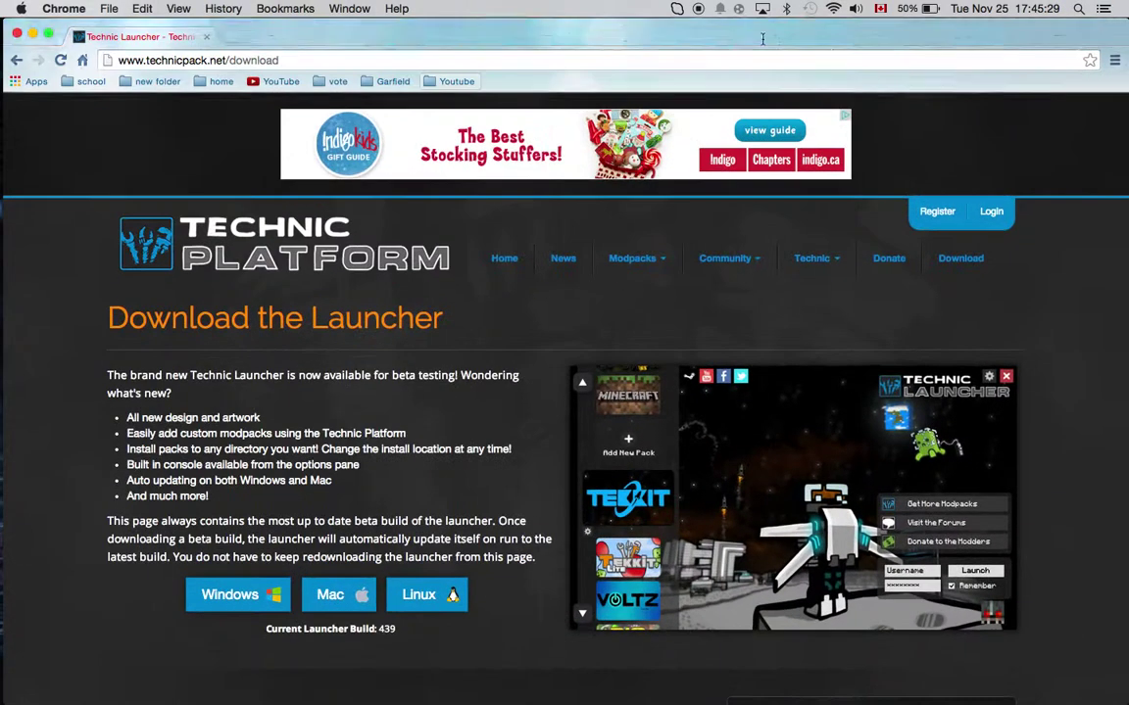
left_click(315, 60)
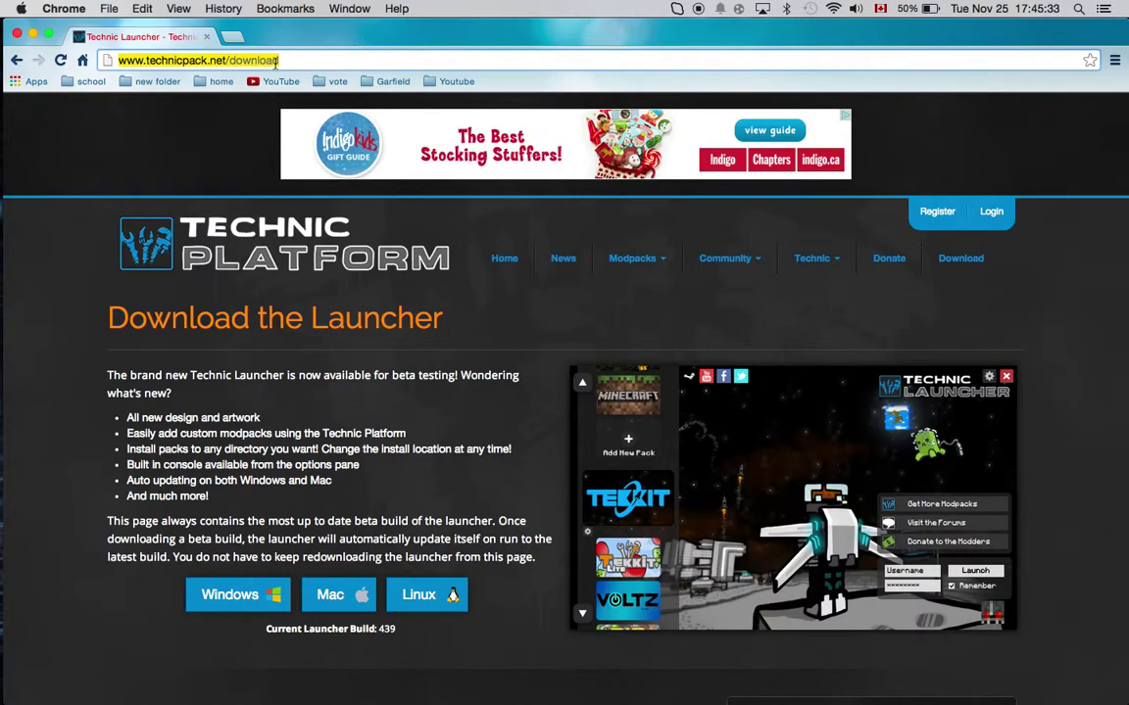
left_click(325, 57)
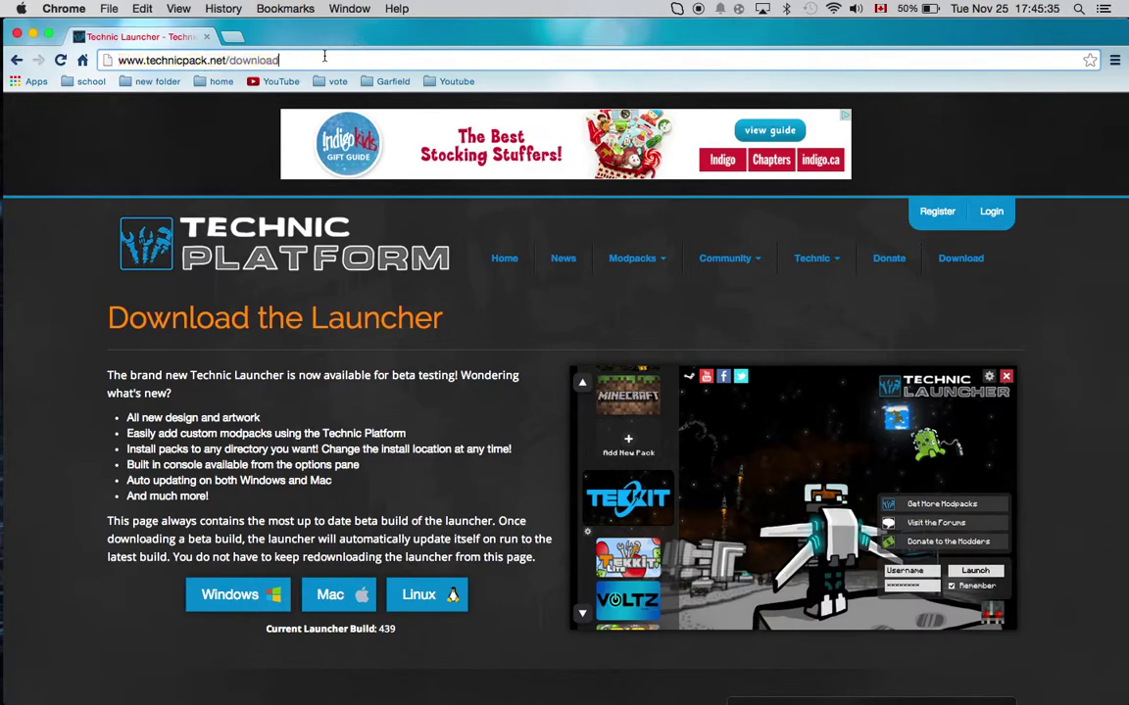
scroll(315, 325, "down", 1)
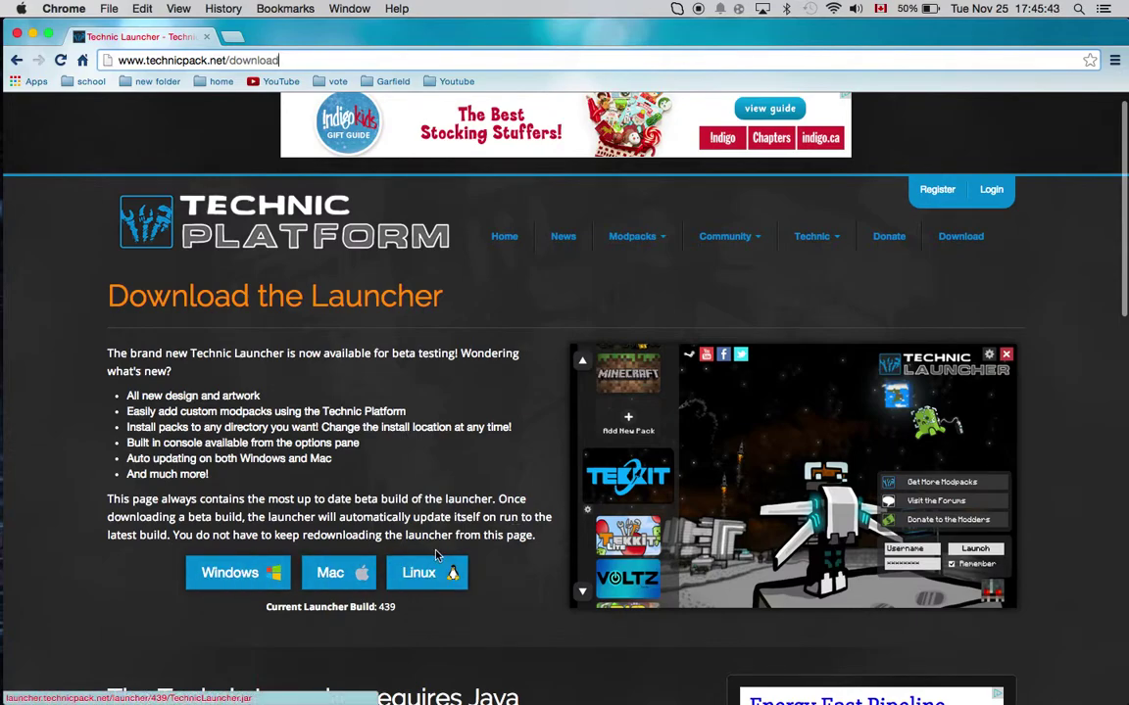
scroll(254, 556, "down", 1)
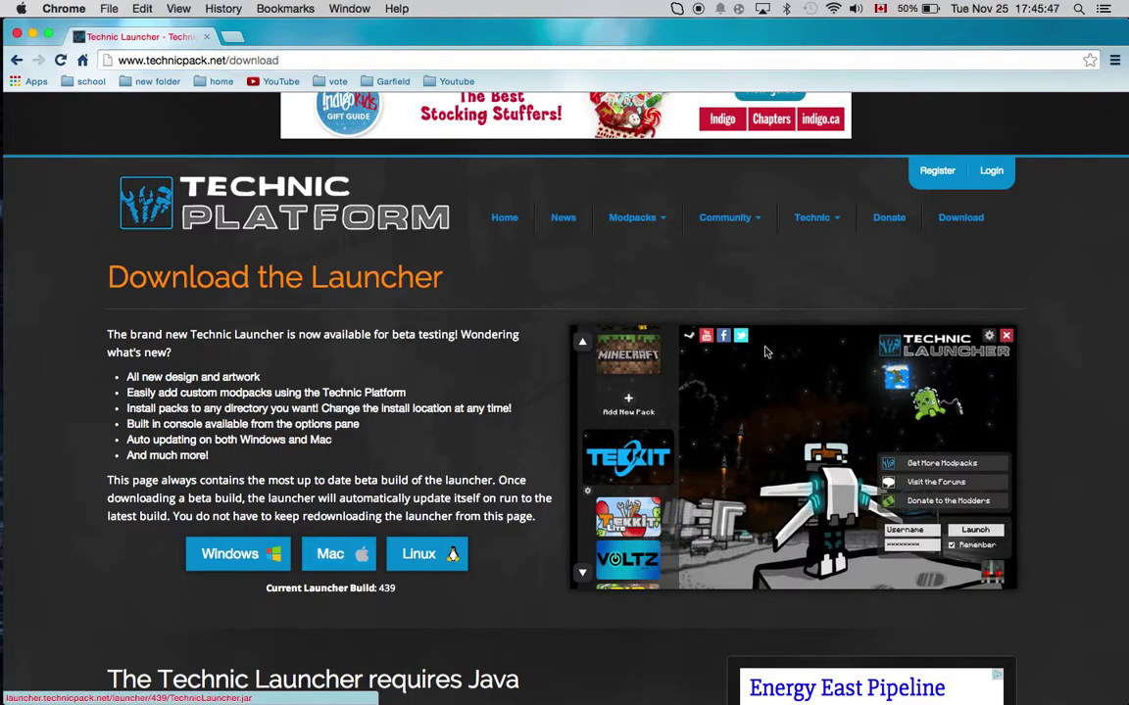
left_click(333, 554)
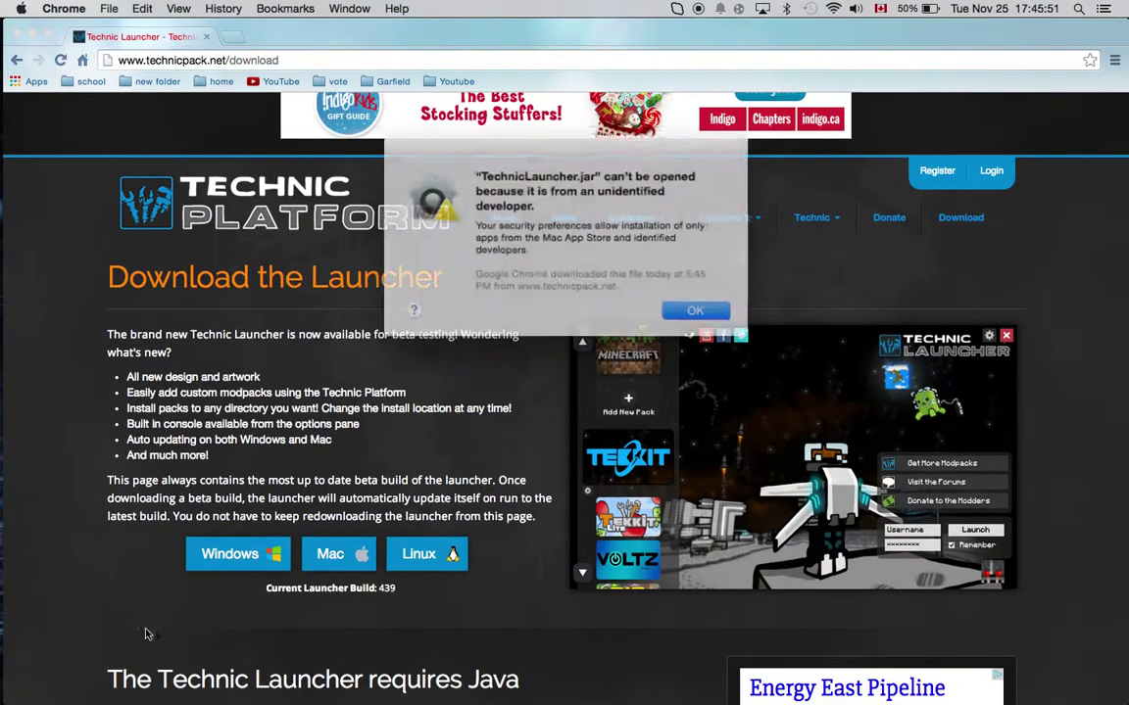
left_click(683, 304)
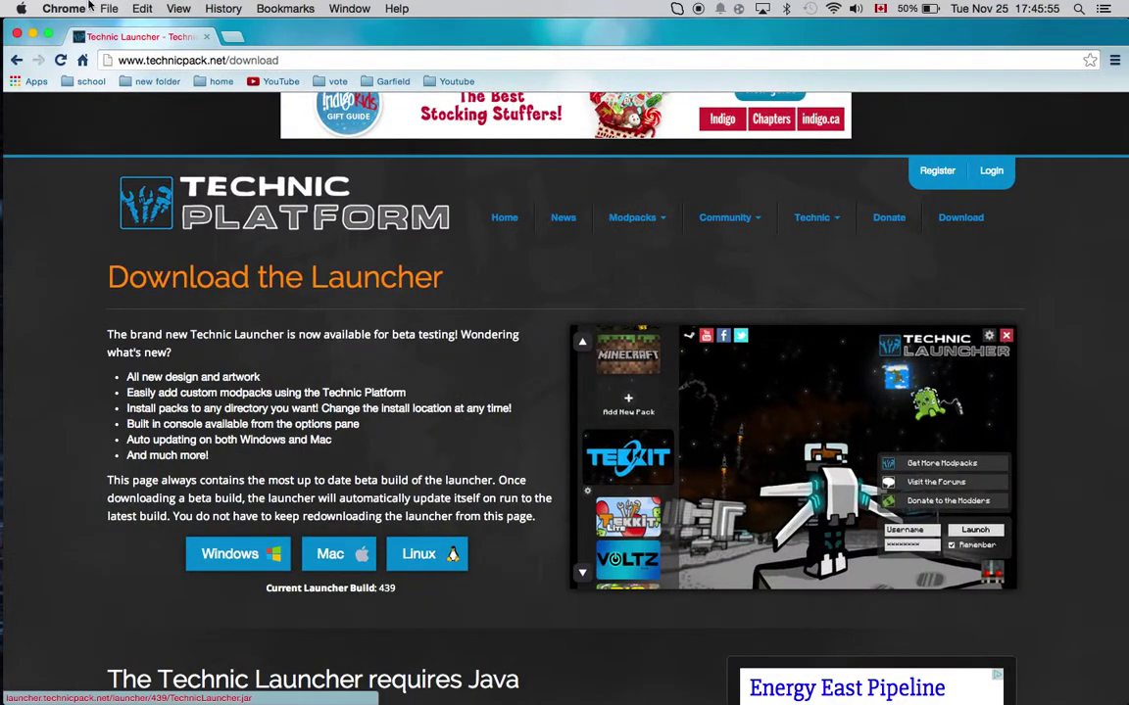
- Minimize the browser window and move TechnicLauncher.jar from the Downloads folder to the desktop
left_click(33, 33)
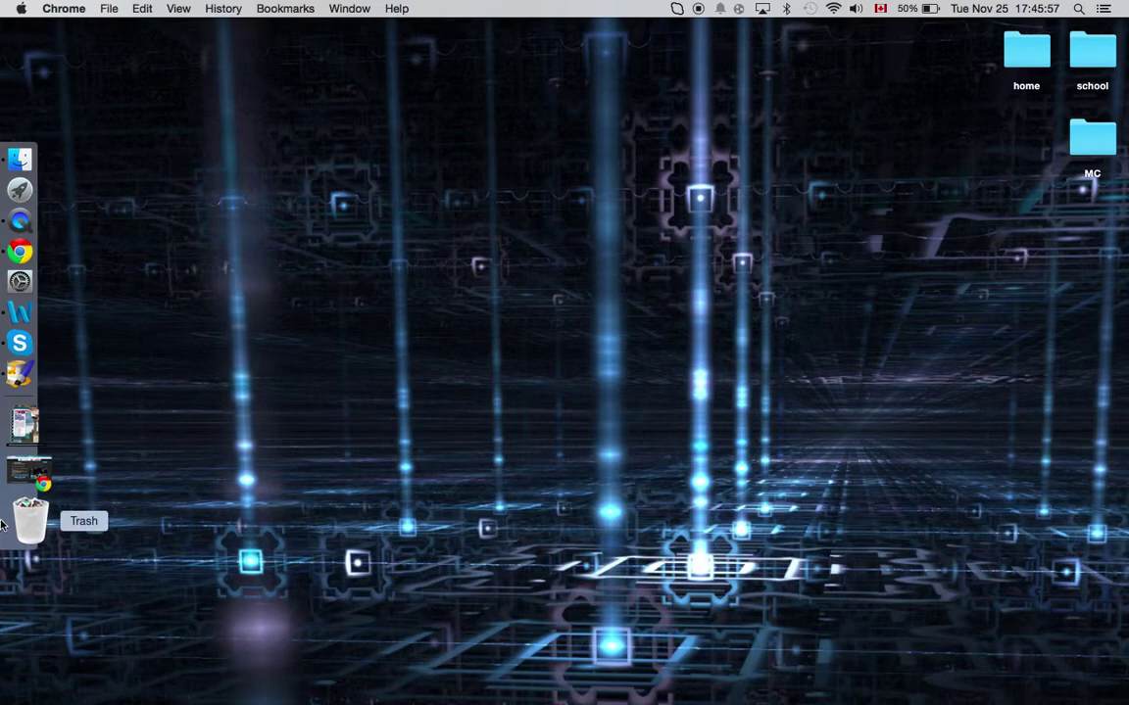
left_click(19, 562)
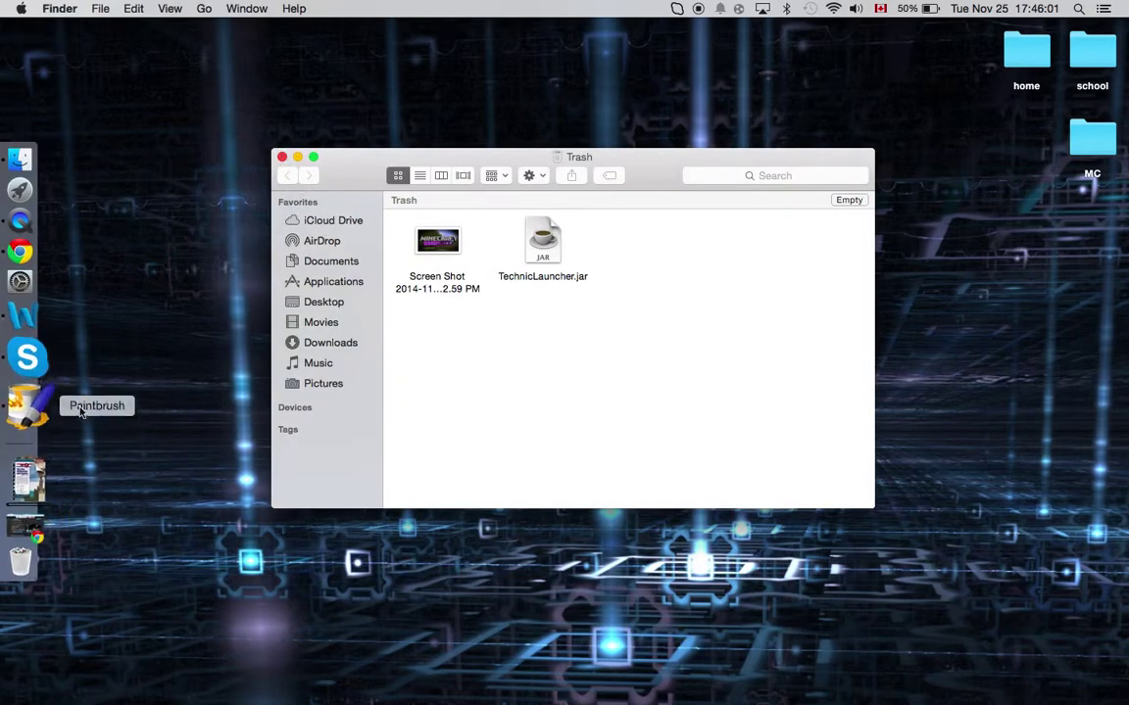
left_click(283, 157)
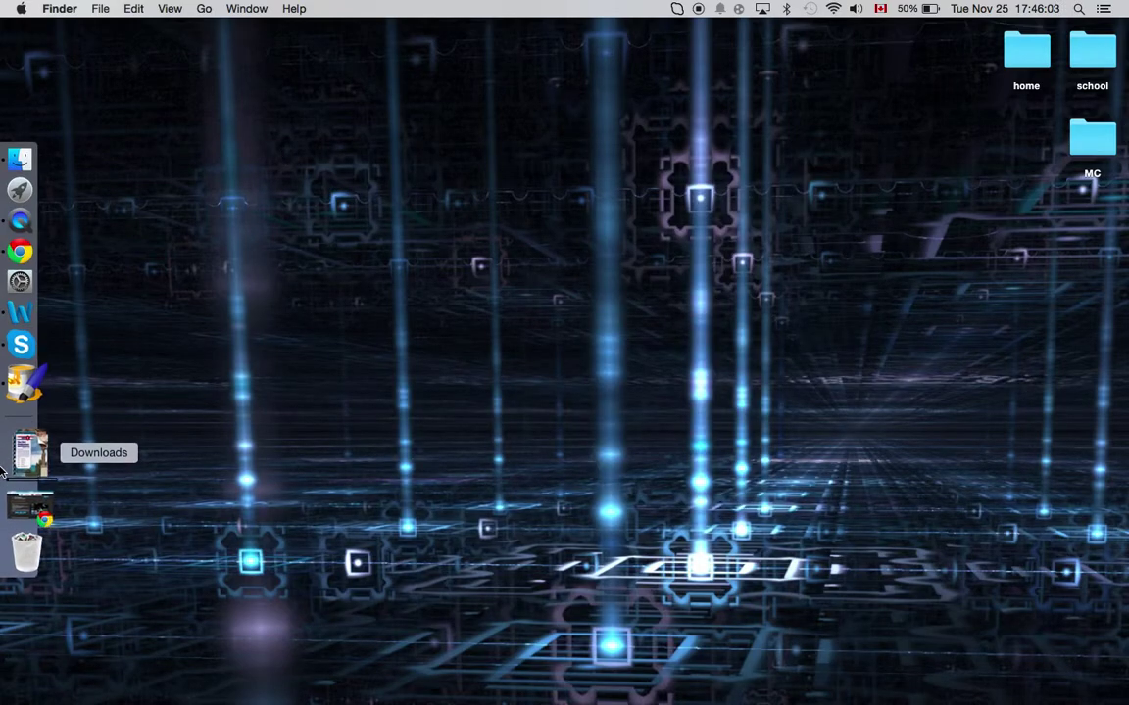
left_click(19, 458)
left_click_drag(224, 505, 919, 194)
- Open TechnicLauncher.jar from the desktop and allow the file from an unidentified developer to run
right_click(944, 169)
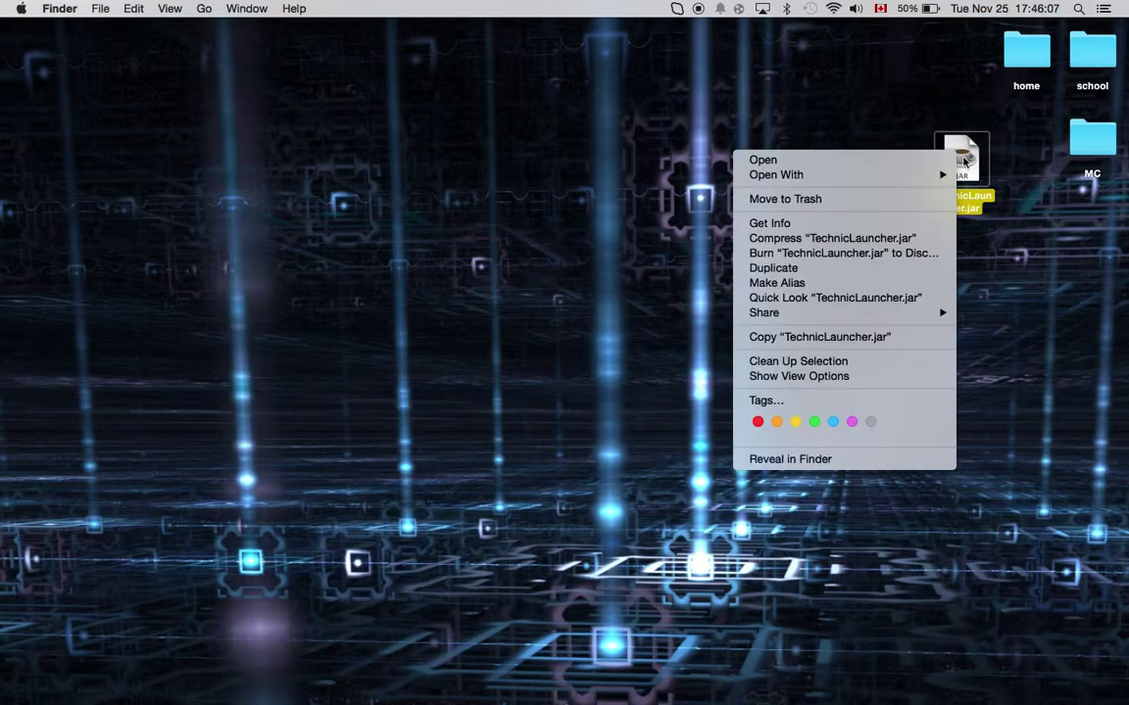
left_click(1064, 364)
right_click(941, 149)
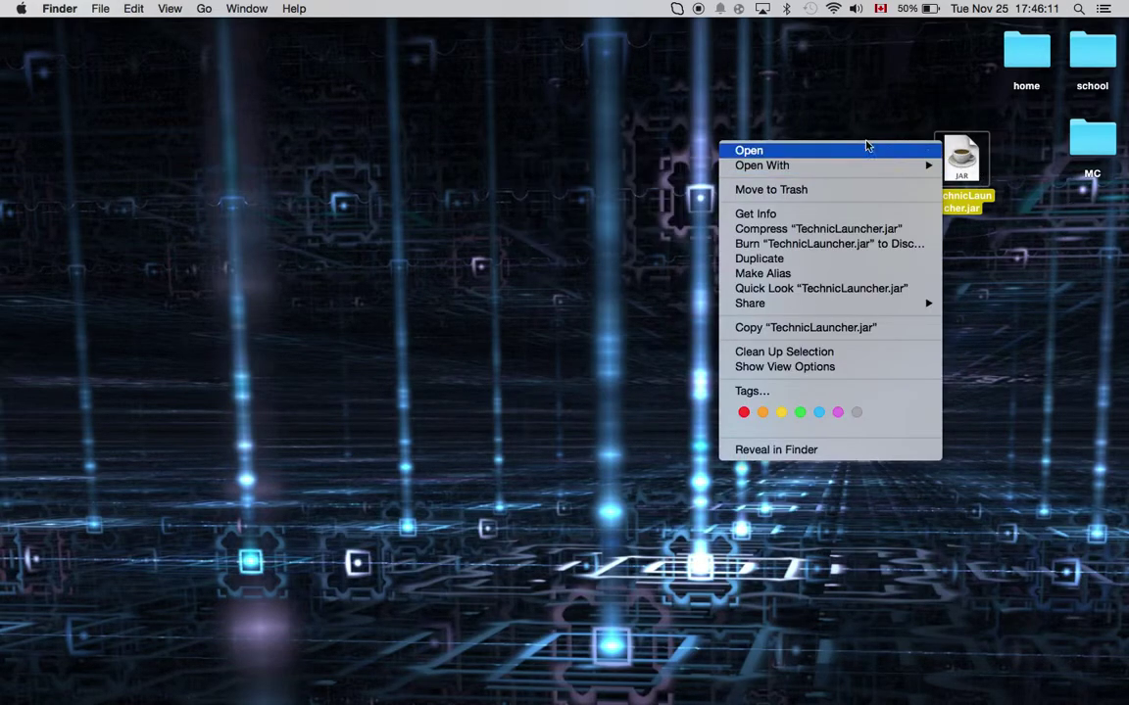
left_click(863, 151)
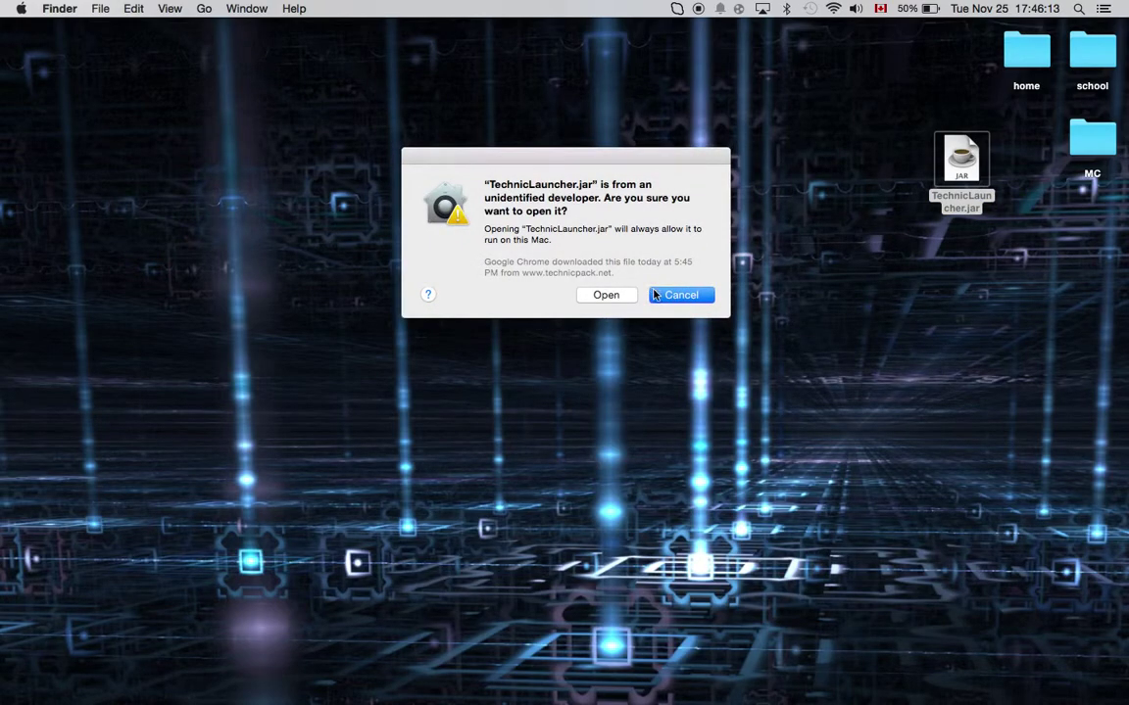
left_click(622, 296)
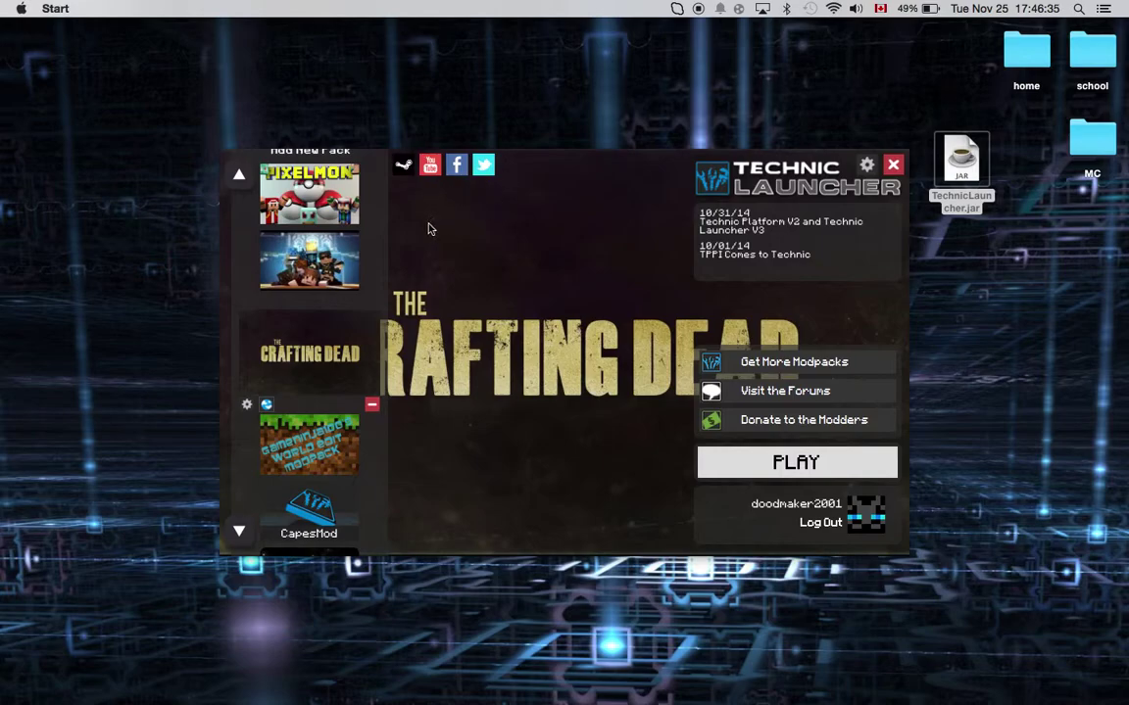
- Browse through the modpacks in the launcher's pack list, down to the Minecraft and Add New Pack entries
left_click(239, 532)
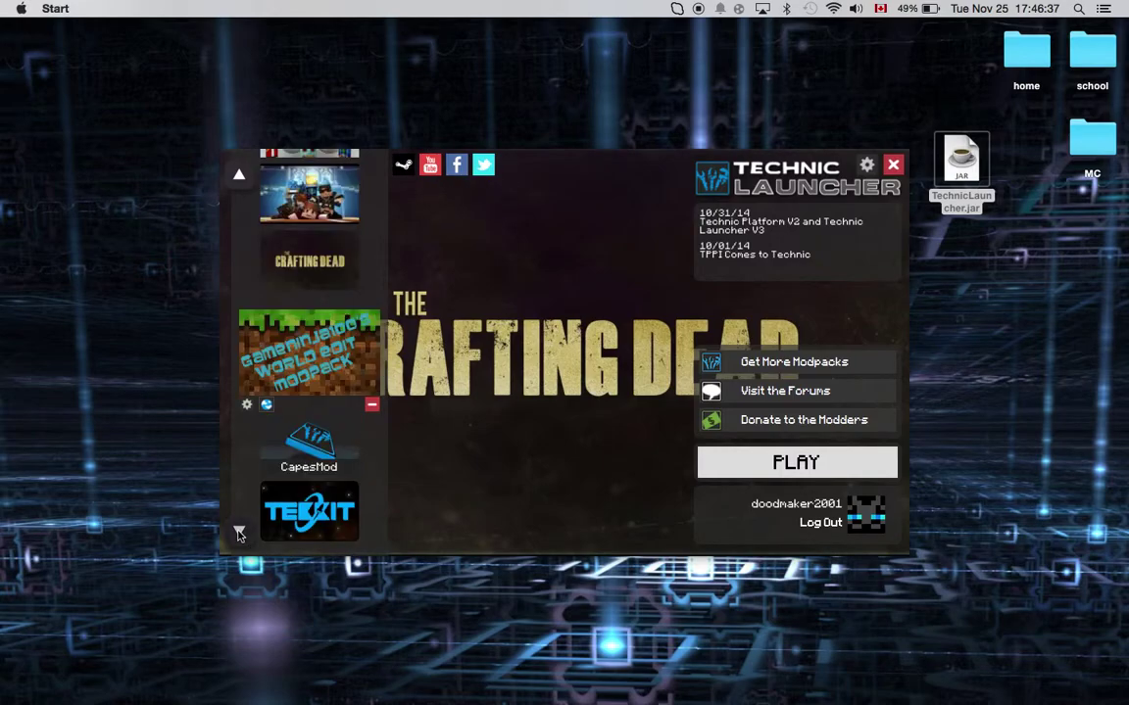
left_click(239, 532)
left_click(239, 532)
left_click(239, 532)
left_click(239, 532)
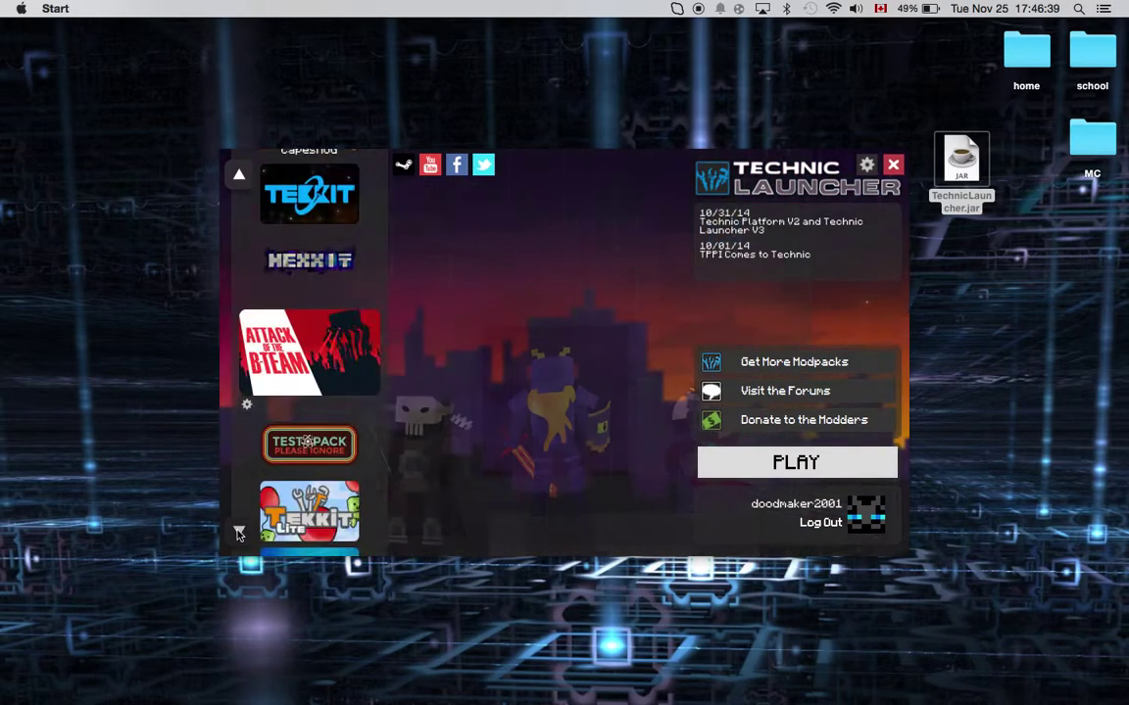
left_click(239, 532)
left_click(239, 532)
left_click(239, 532)
left_click(239, 532)
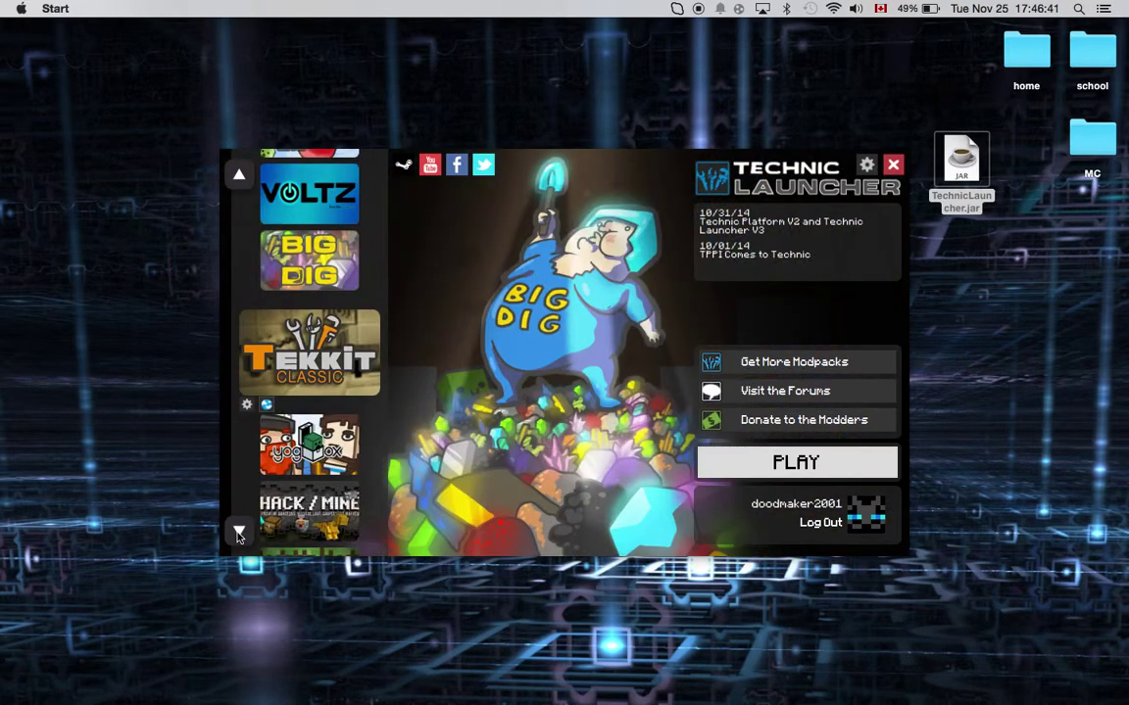
left_click(239, 532)
left_click(239, 532)
left_click(239, 532)
left_click(239, 532)
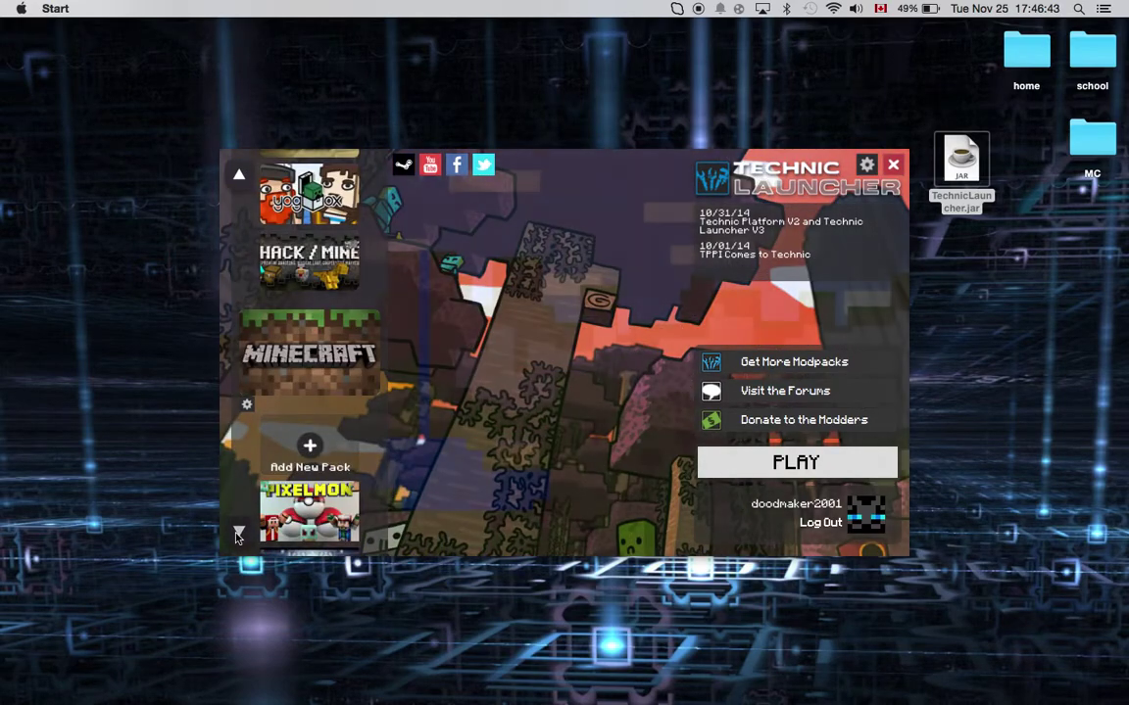
left_click(238, 532)
left_click(238, 176)
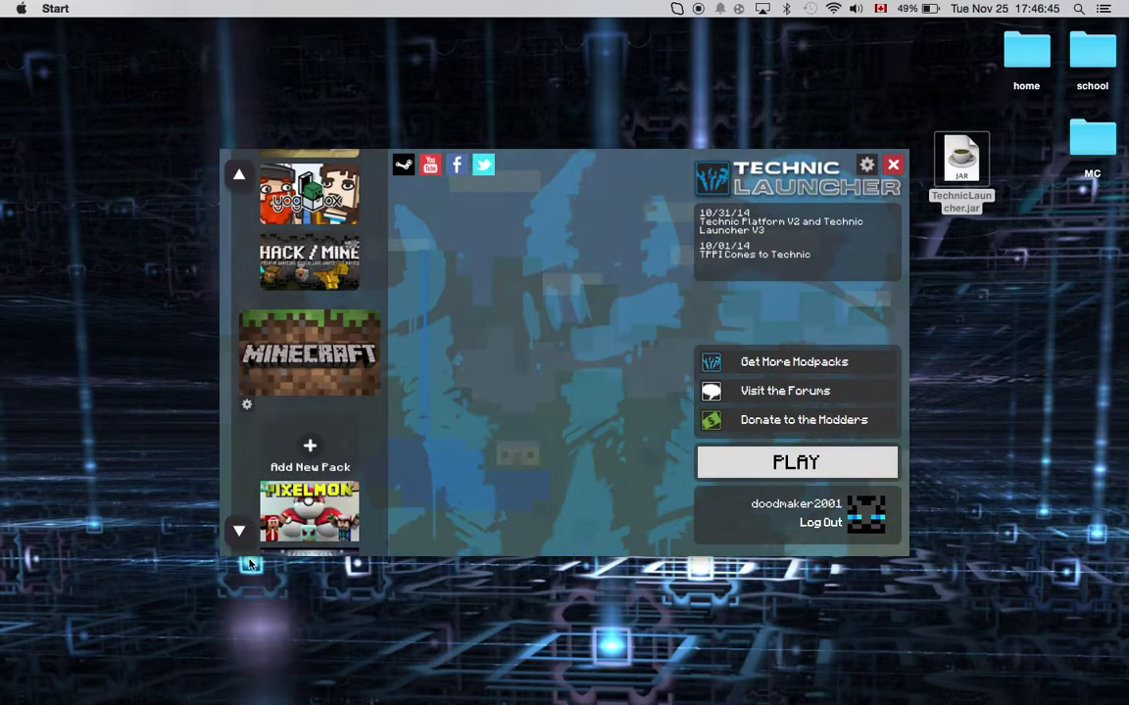
left_click(309, 450)
left_click(310, 355)
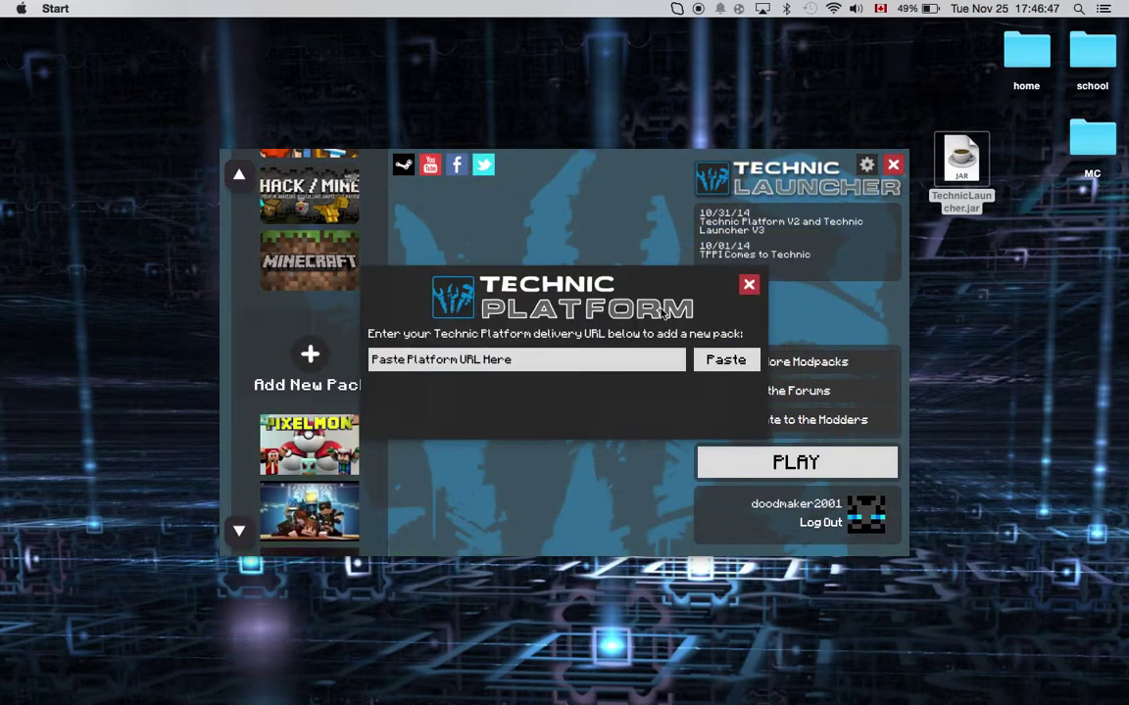
left_click(748, 285)
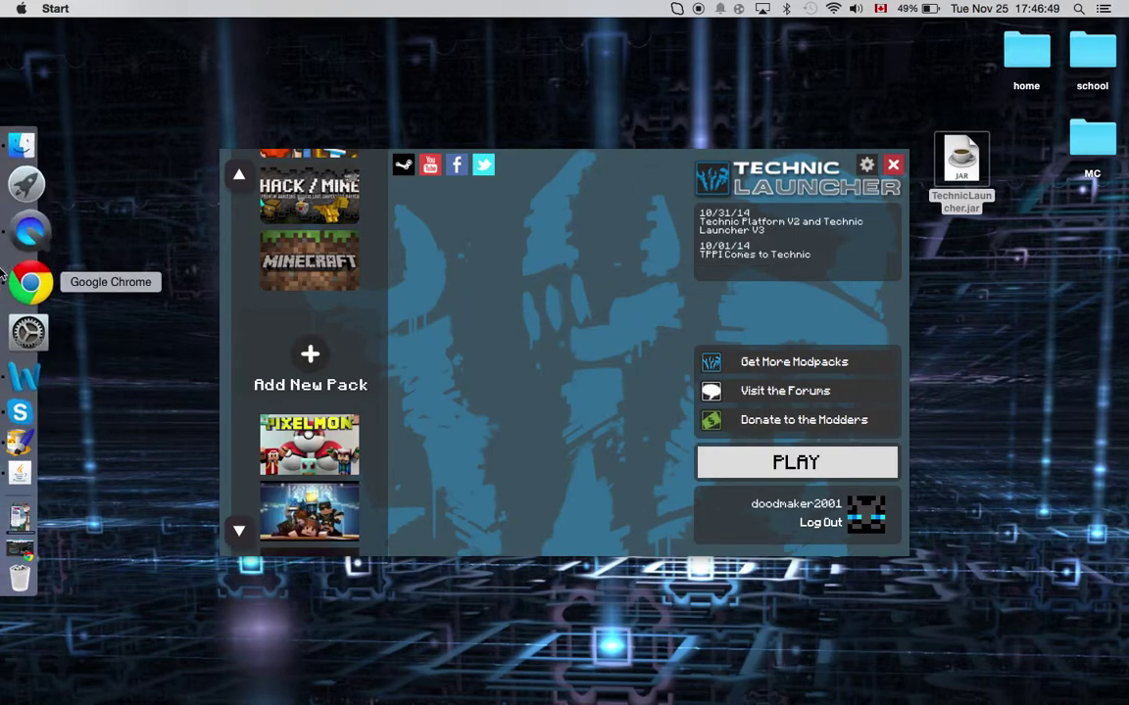
- Switch to Chrome, search for "technic pokemon" and open the page of Bullet Phase's Pokemon Pack
left_click(31, 282)
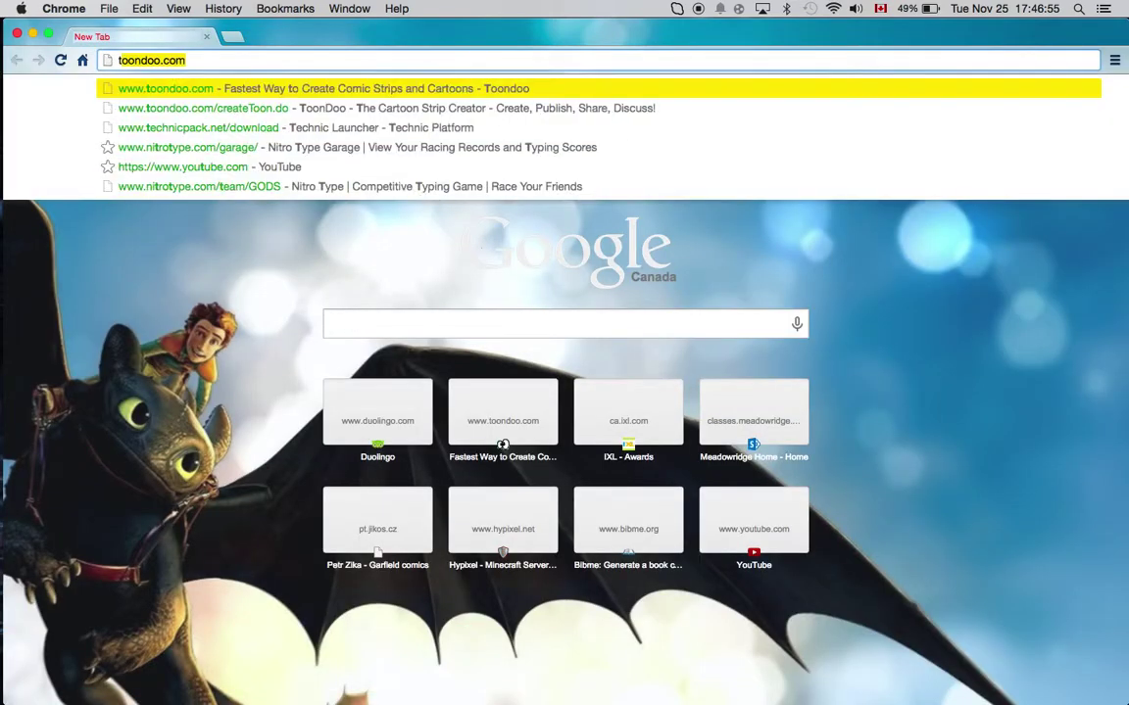
type("eck")
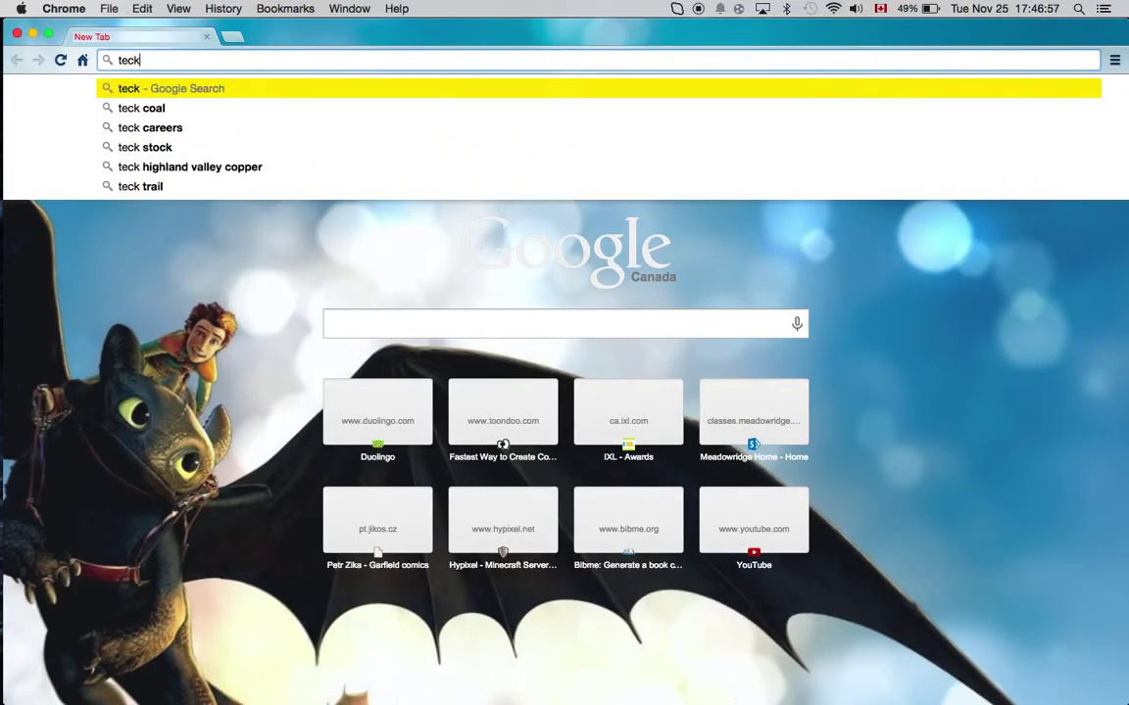
key("BackSpace")
key("Down")
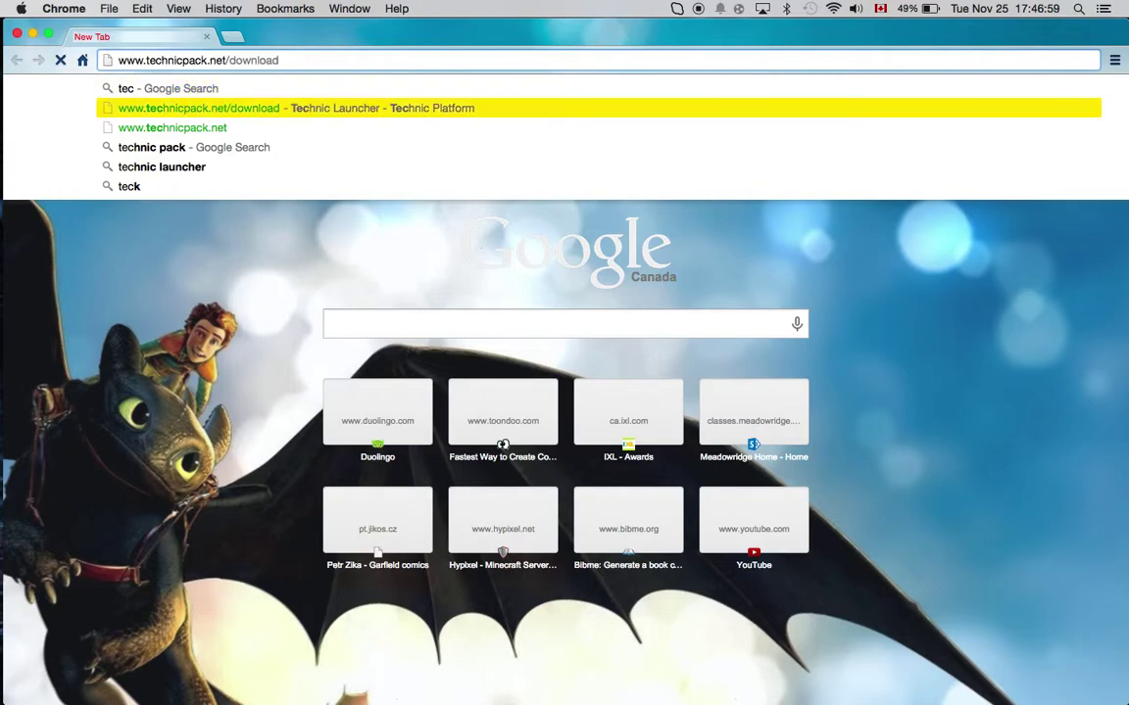
key("Down")
key("Down")
key("BackSpace")
key("BackSpace")
key("BackSpace")
key("BackSpace")
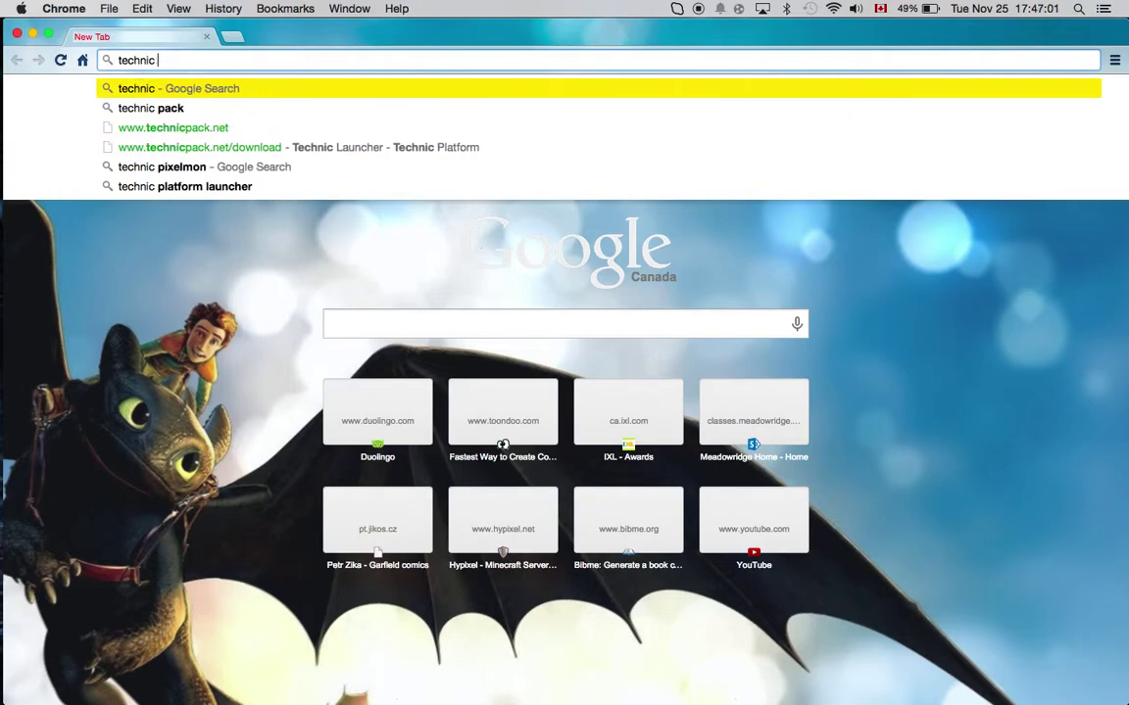
key("BackSpace")
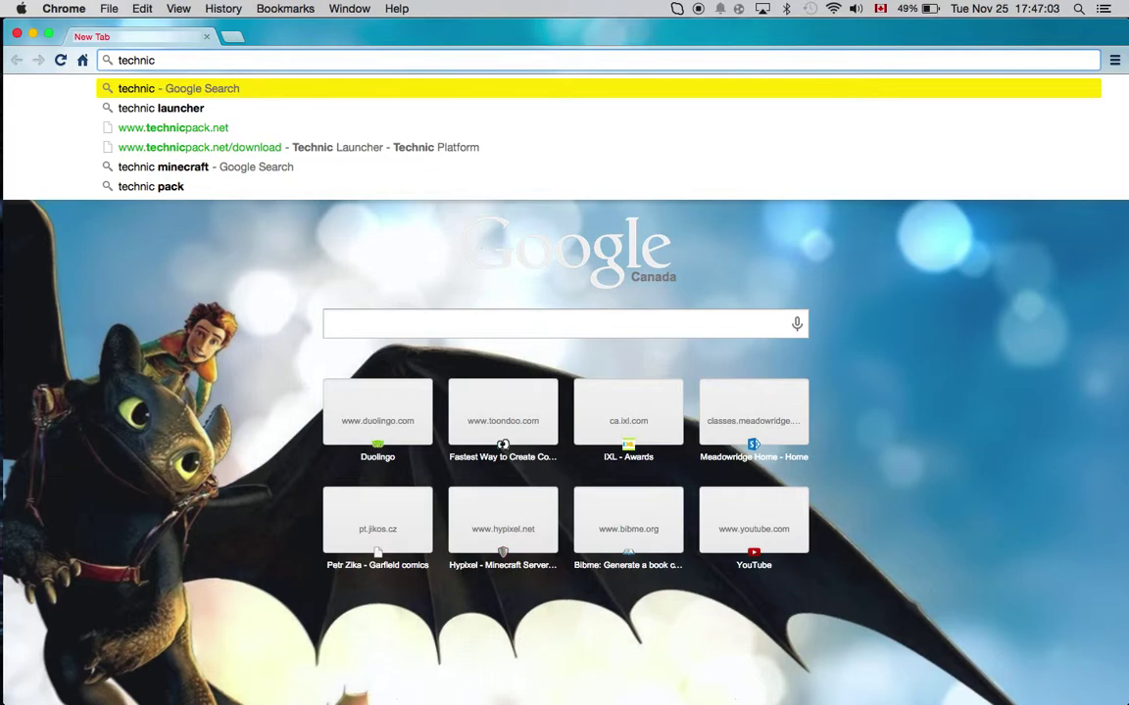
type("poke")
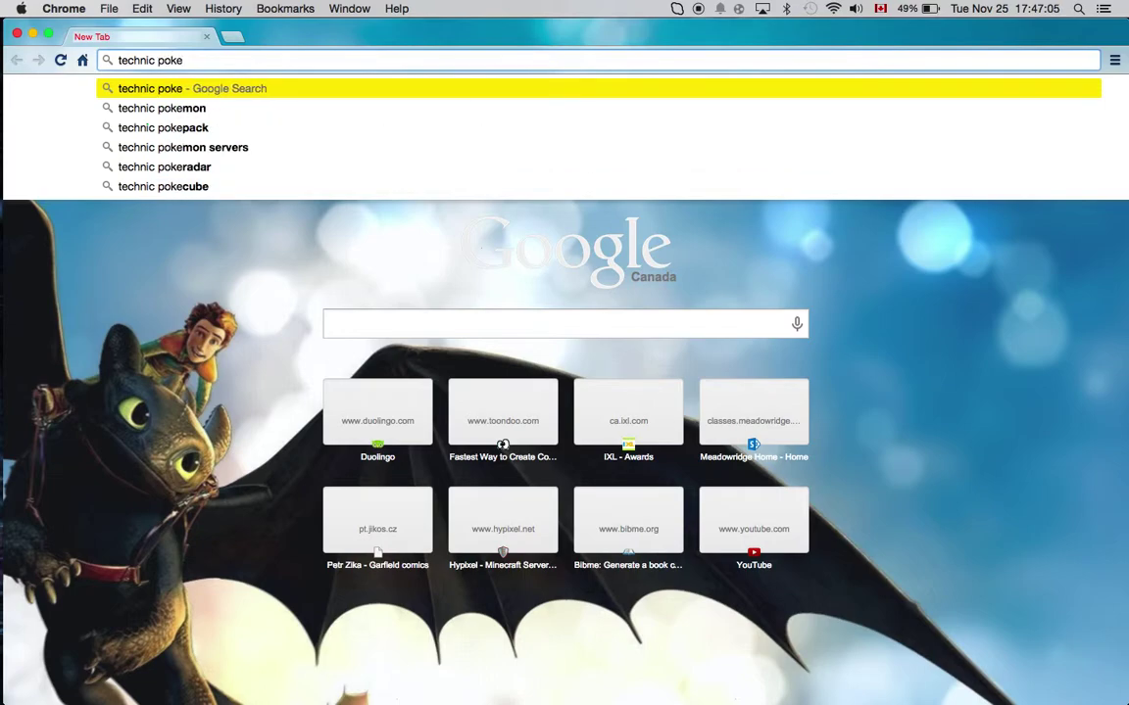
key("Down")
key("Return")
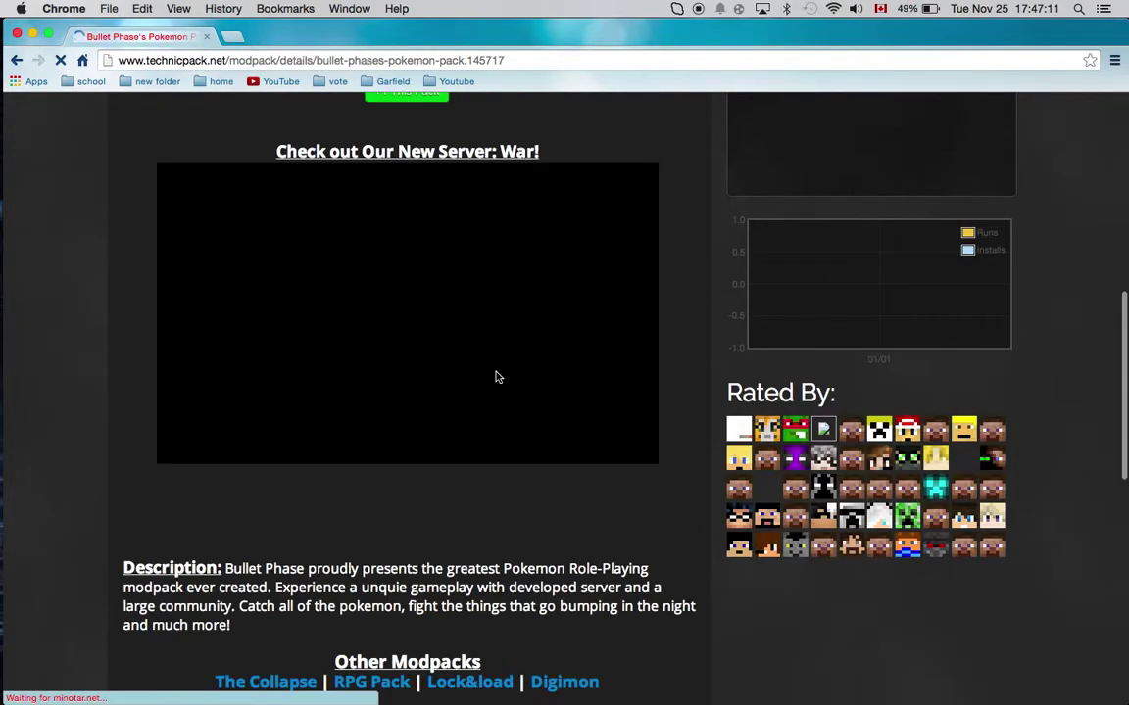
- Copy the Platform URL of Bullet Phase's Pokemon Pack from its Technic Platform page
scroll(497, 376, "down", 5)
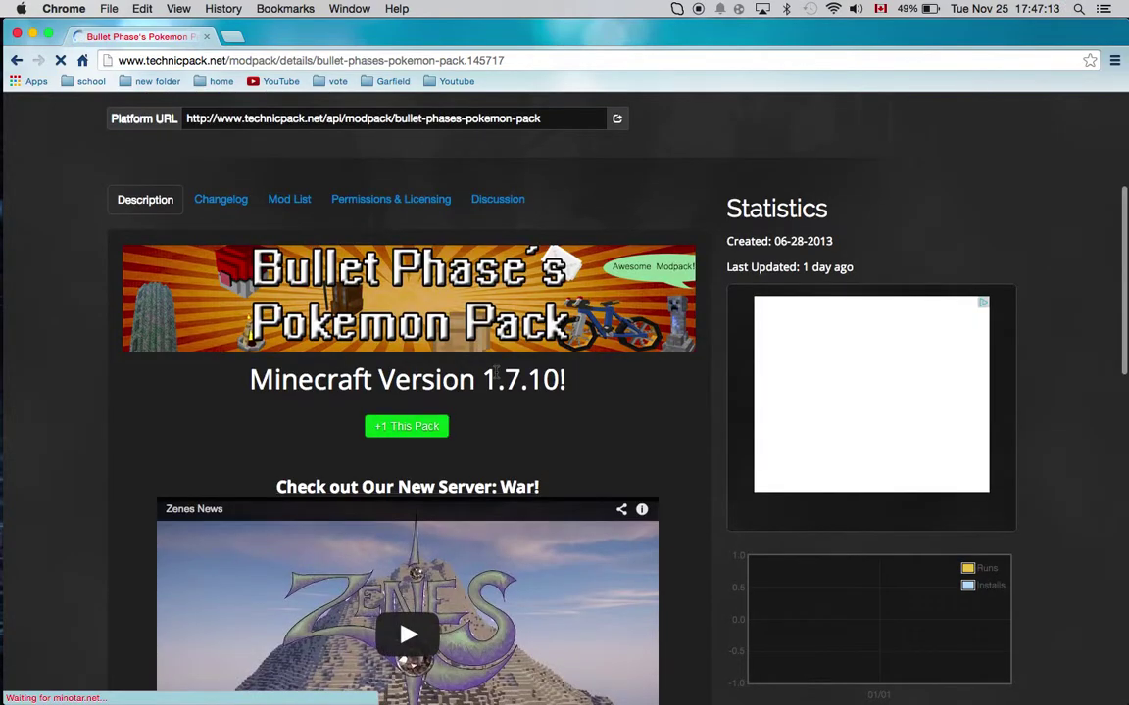
scroll(497, 376, "up", 5)
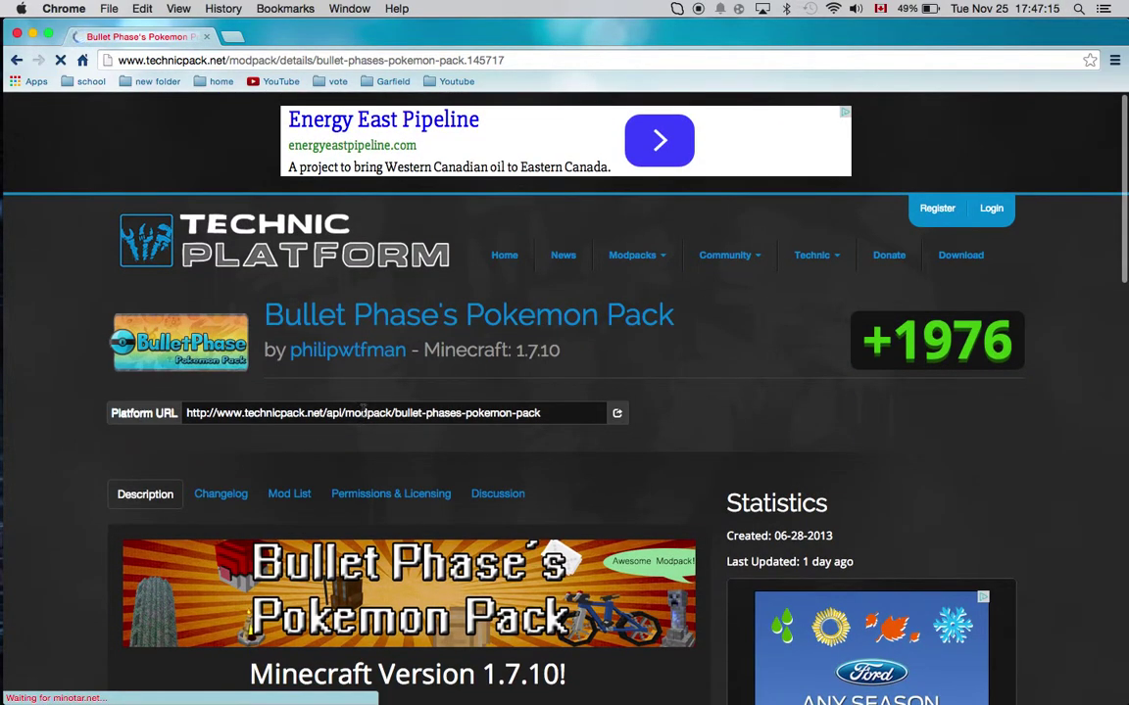
left_click(362, 412)
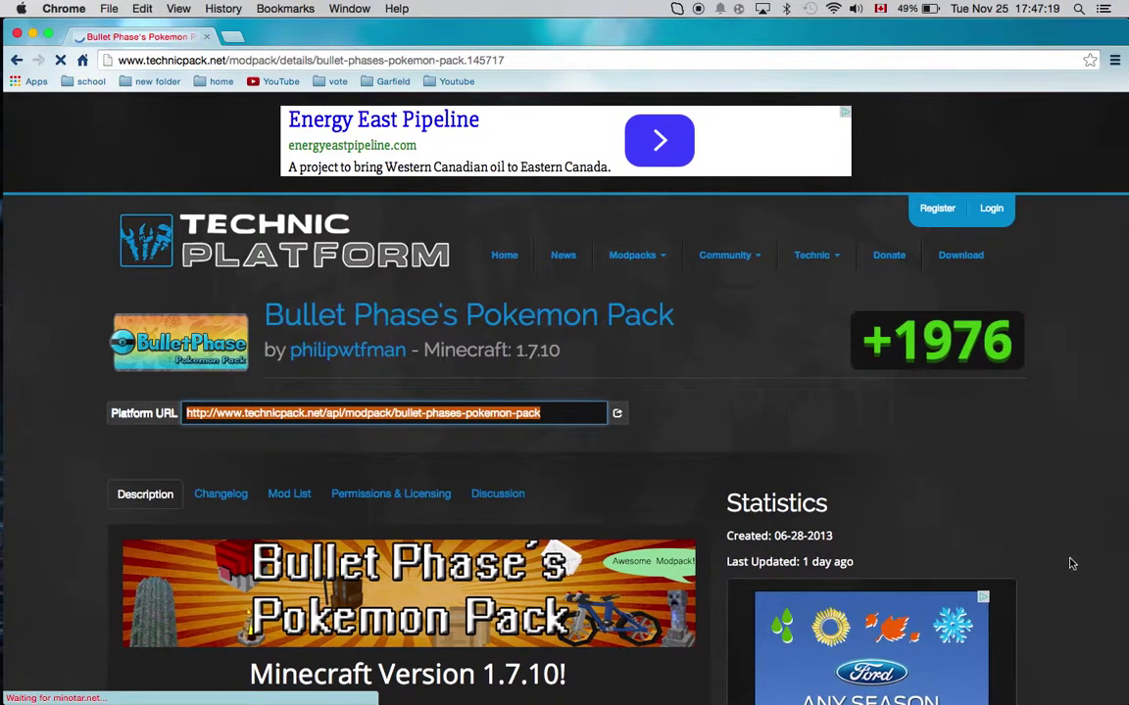
- Switch to the Technic Launcher, start adding a new pack and paste the copied bullet-phases-pokemon-pack platform URL
key("ctrl+Right")
mouse_move(3, 353)
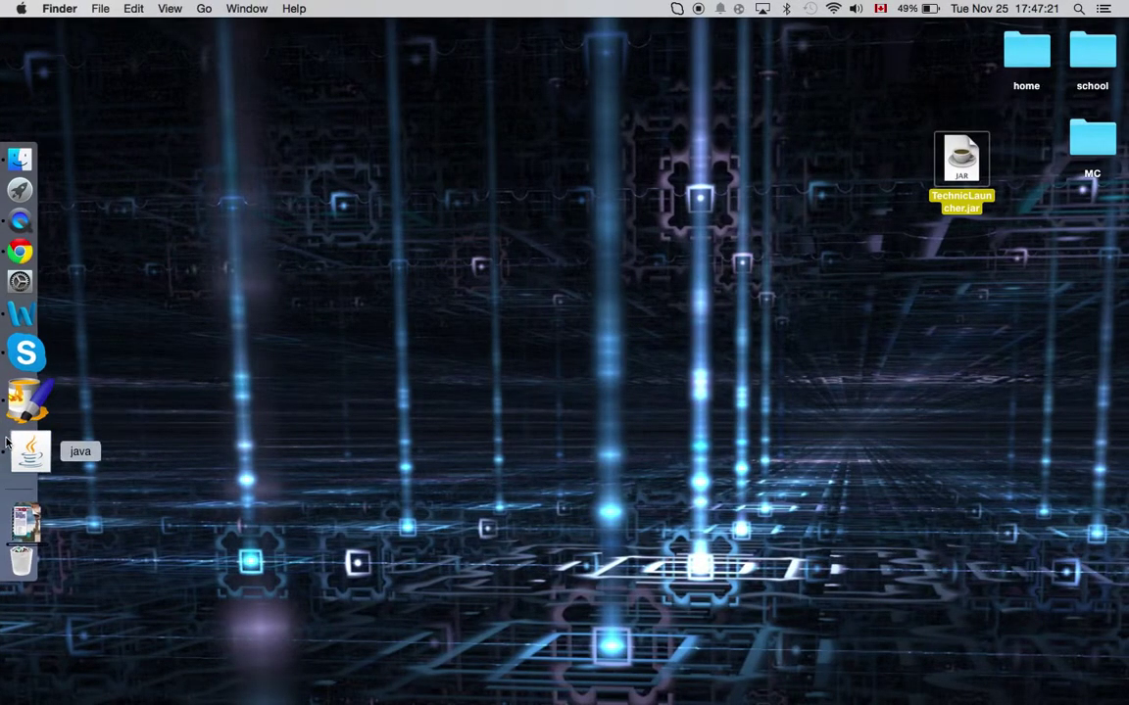
left_click(28, 447)
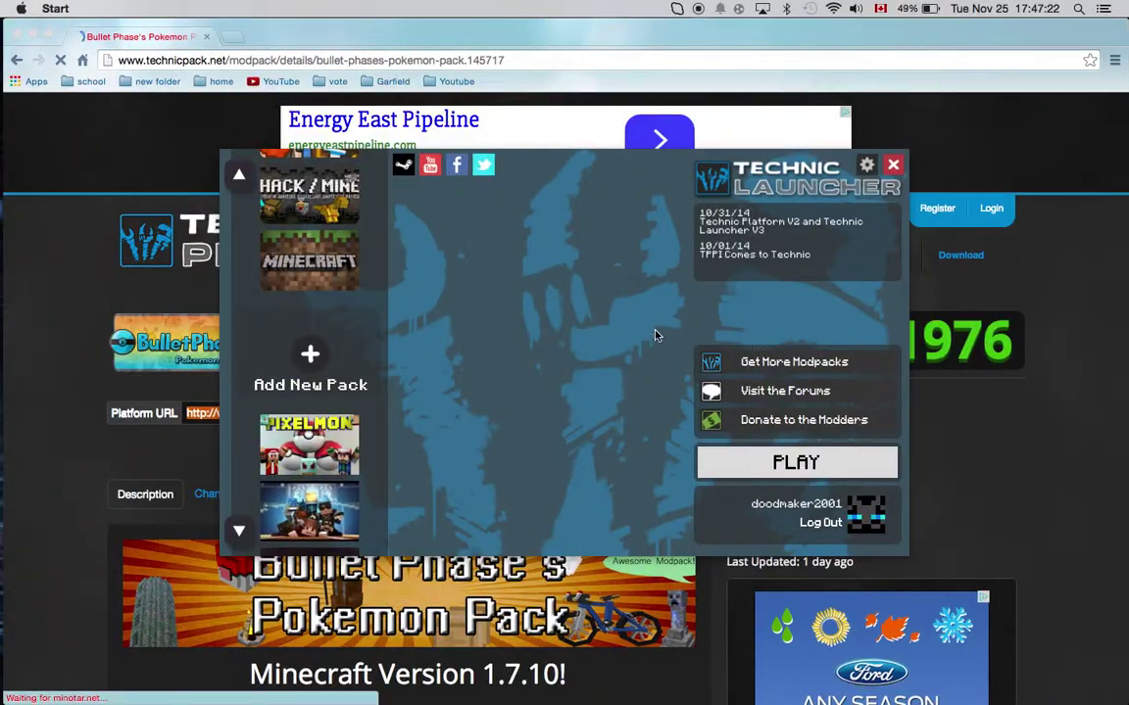
left_click(277, 370)
left_click(594, 360)
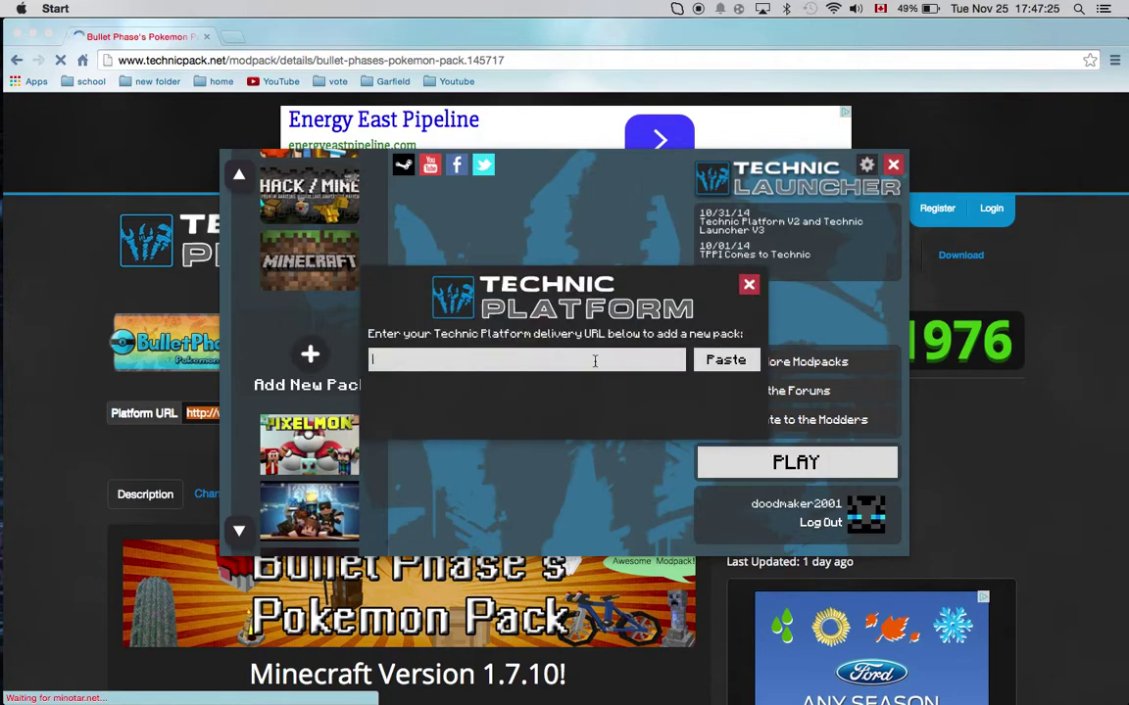
key("super+v")
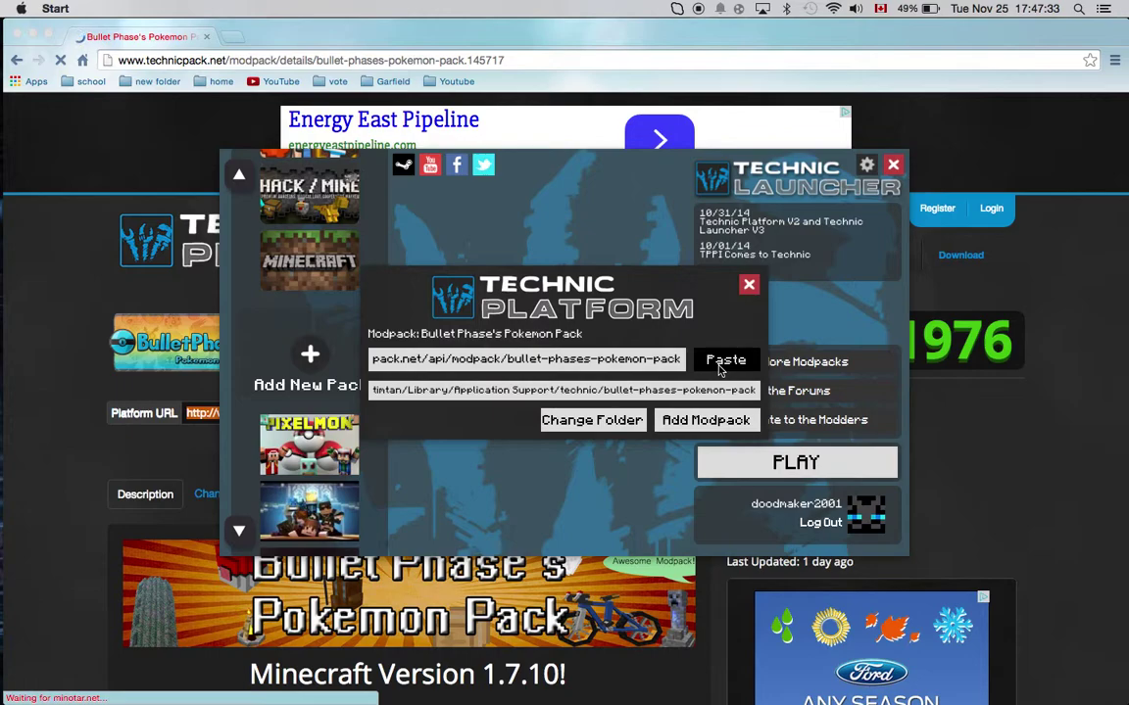
- Add Bullet Phase's Pokemon Pack to the launcher from the pasted platform URL, keeping the suggested install folder
left_click(723, 362)
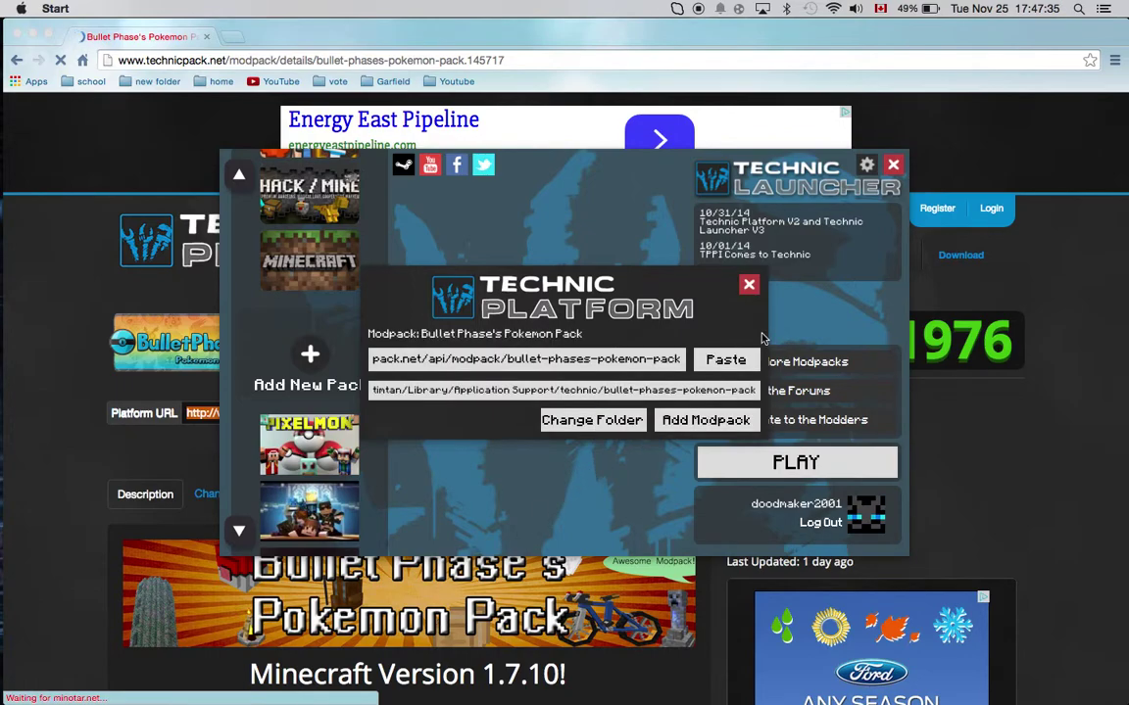
left_click(725, 423)
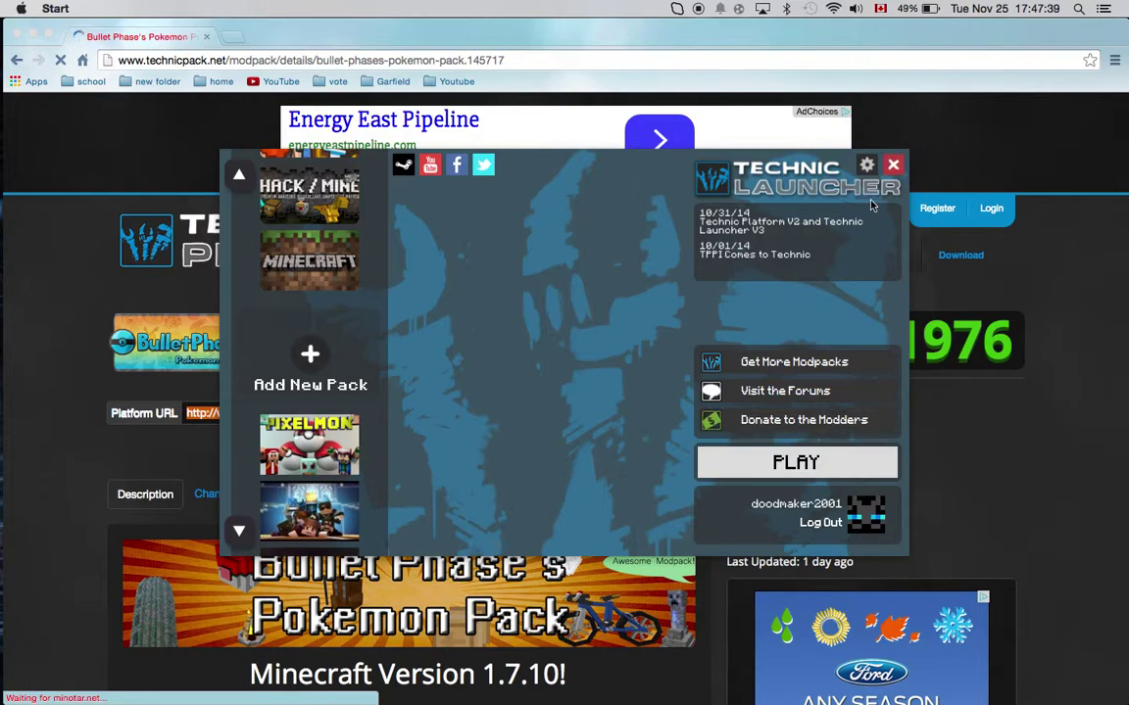
- Select Bullet Phase's Pokemon Pack in the pack list, start playing it, and close the Chrome window behind the launcher
left_click(238, 532)
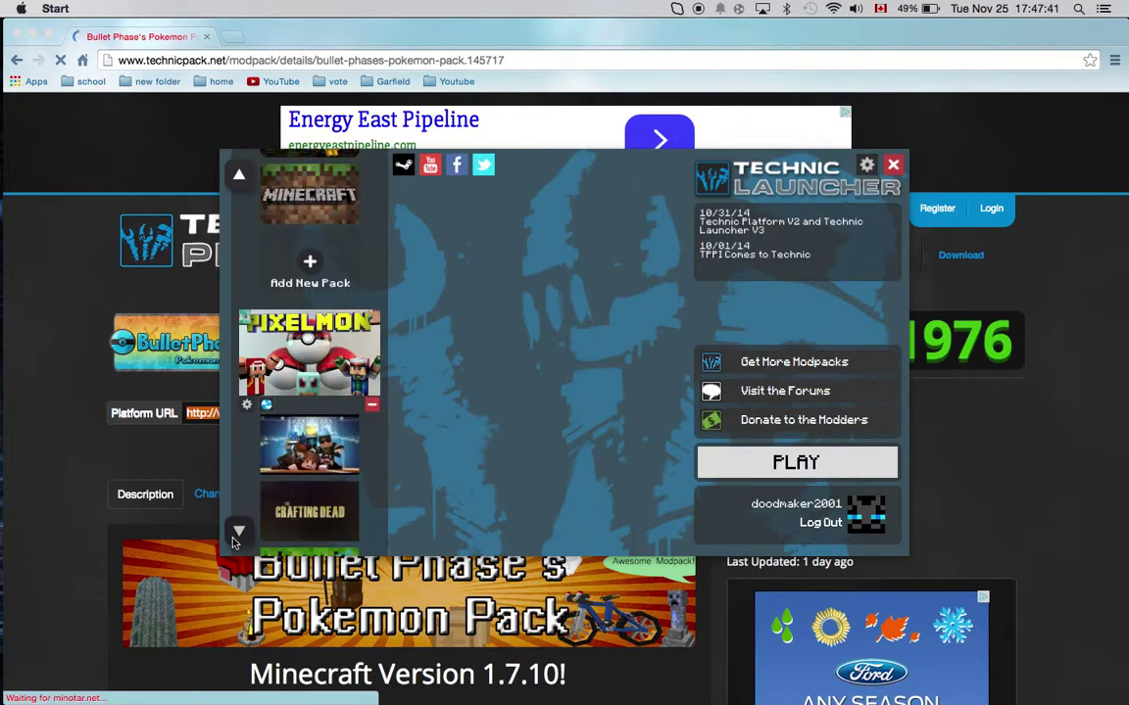
left_click(238, 532)
left_click(238, 532)
left_click(238, 532)
left_click(238, 532)
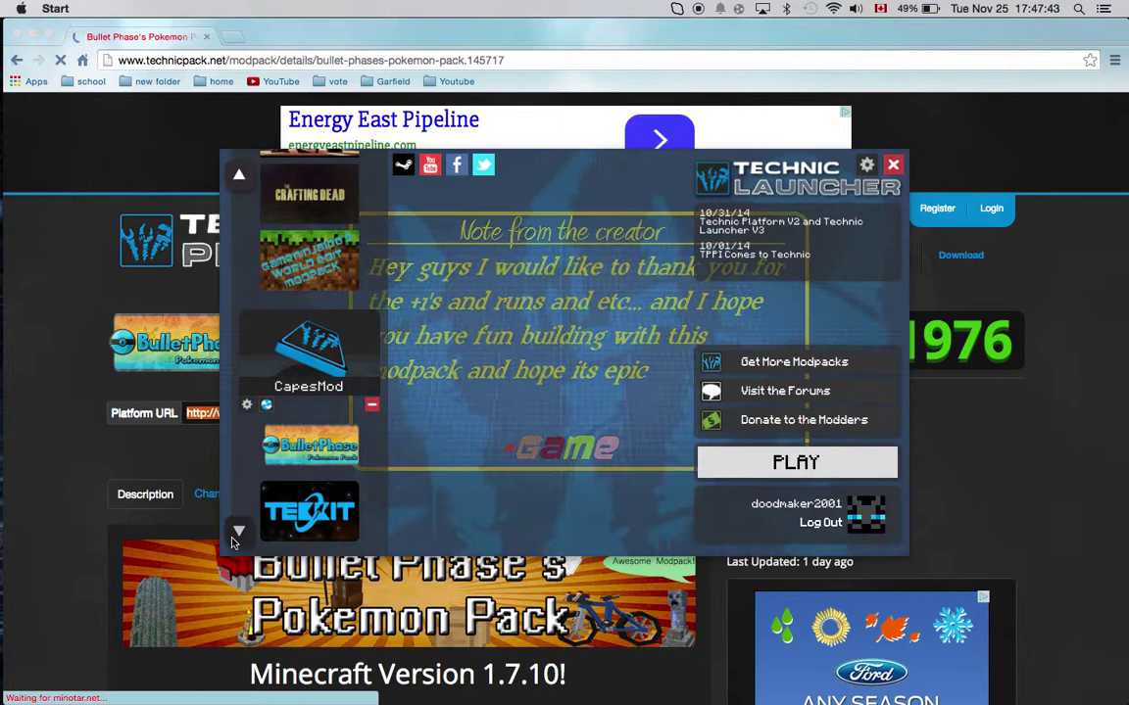
left_click(238, 532)
left_click(798, 466)
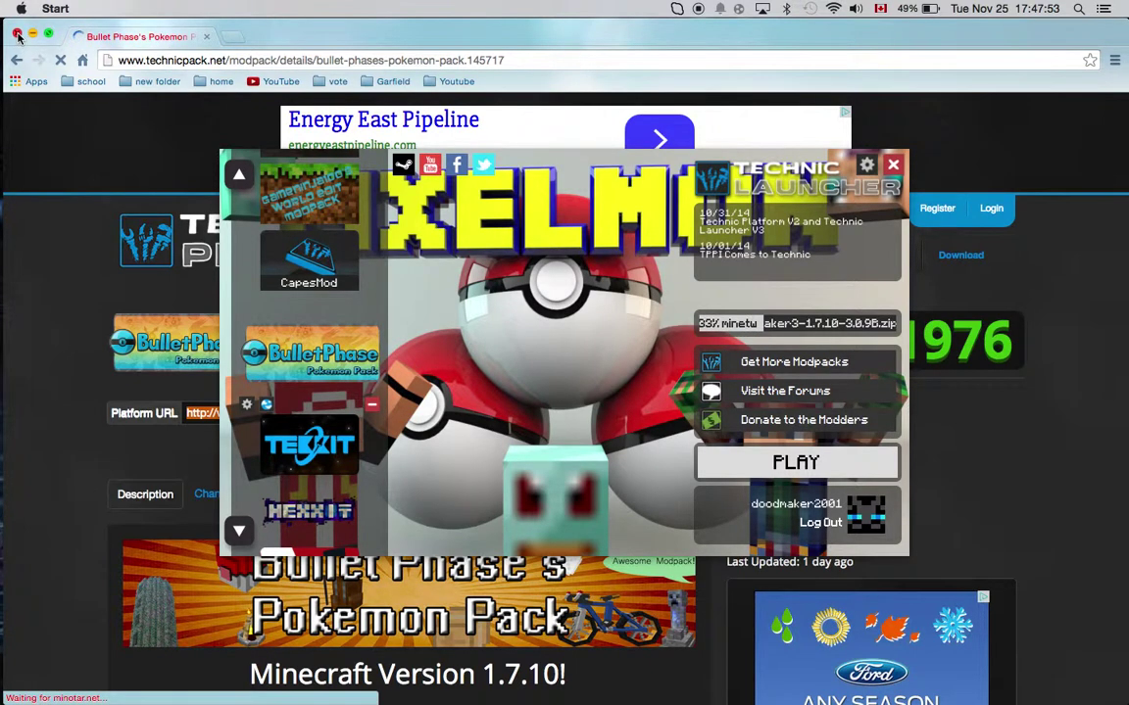
key("super+alt+h")
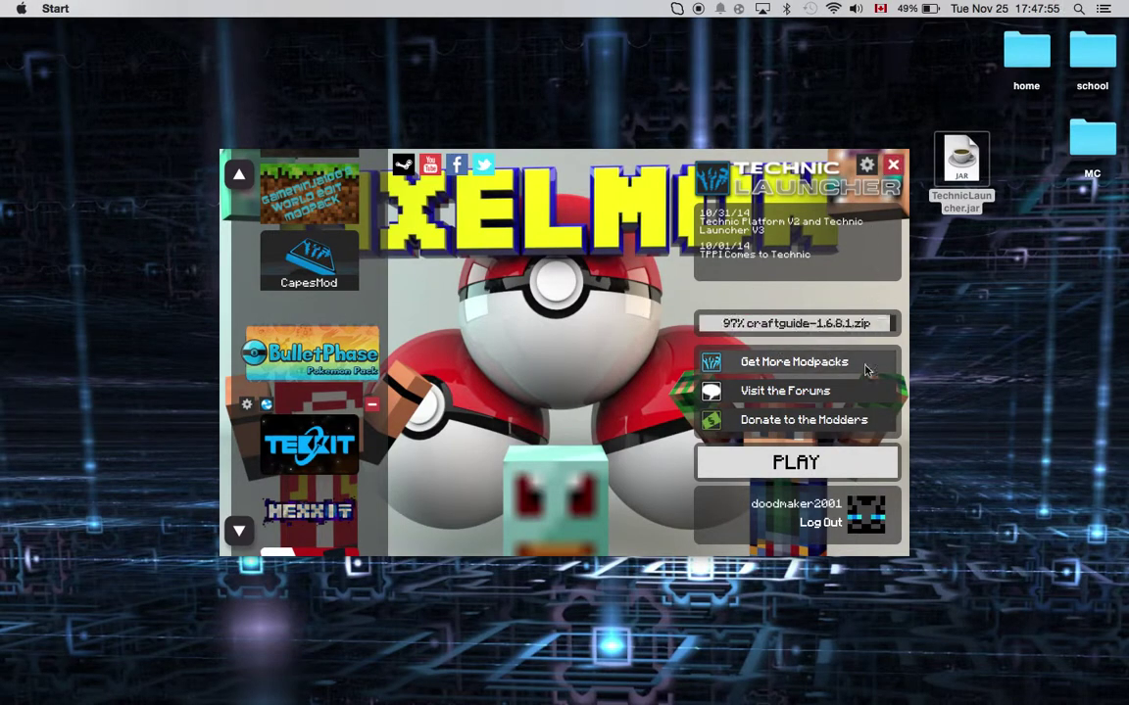
- Look through the other modpacks in the launcher's pack list while Bullet Phase's Pokemon Pack downloads
scroll(313, 285, "up", 2)
scroll(313, 285, "down", 5)
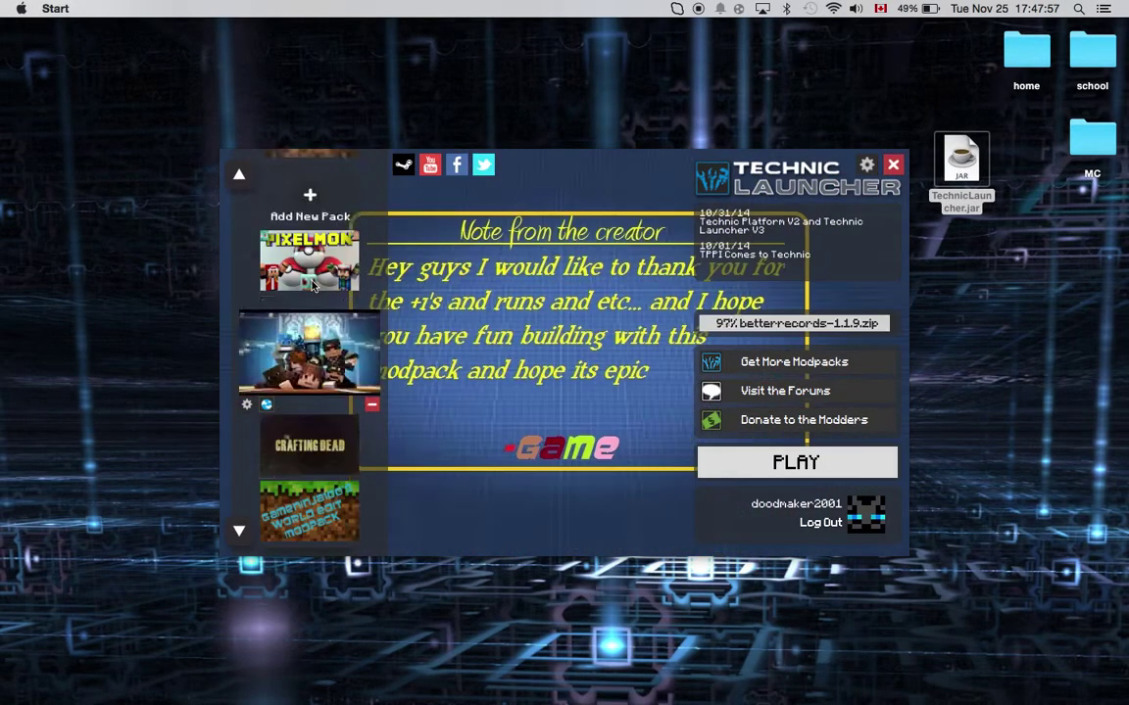
scroll(313, 286, "down", 2)
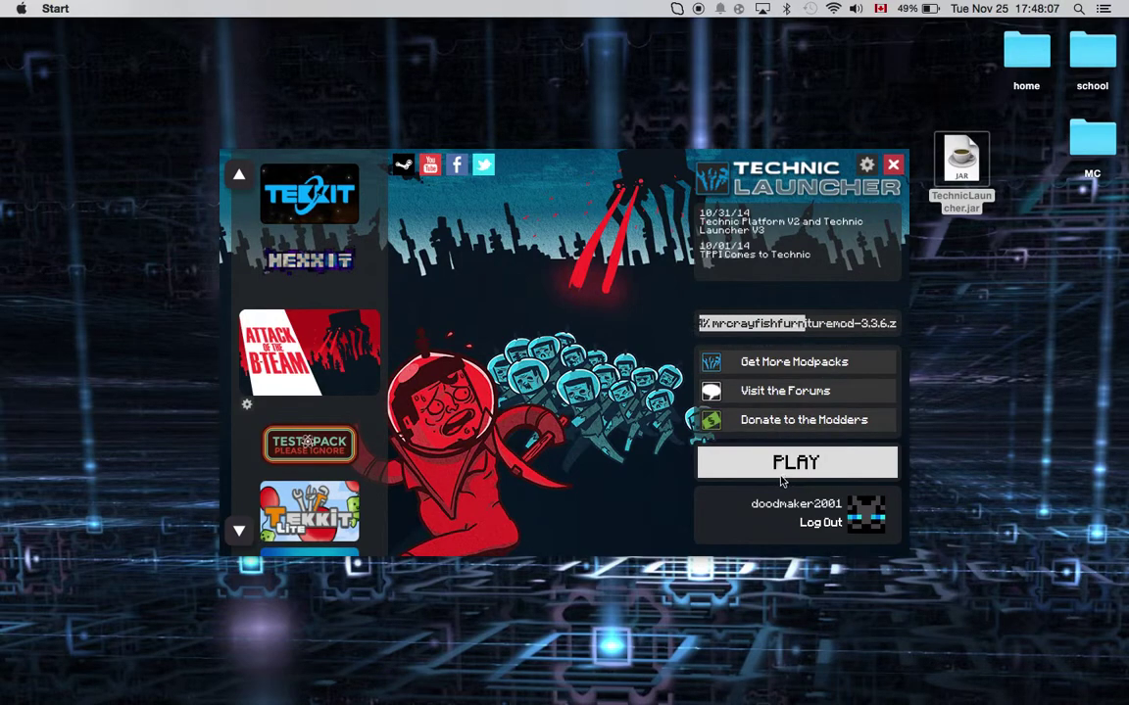
scroll(281, 306, "up", 5)
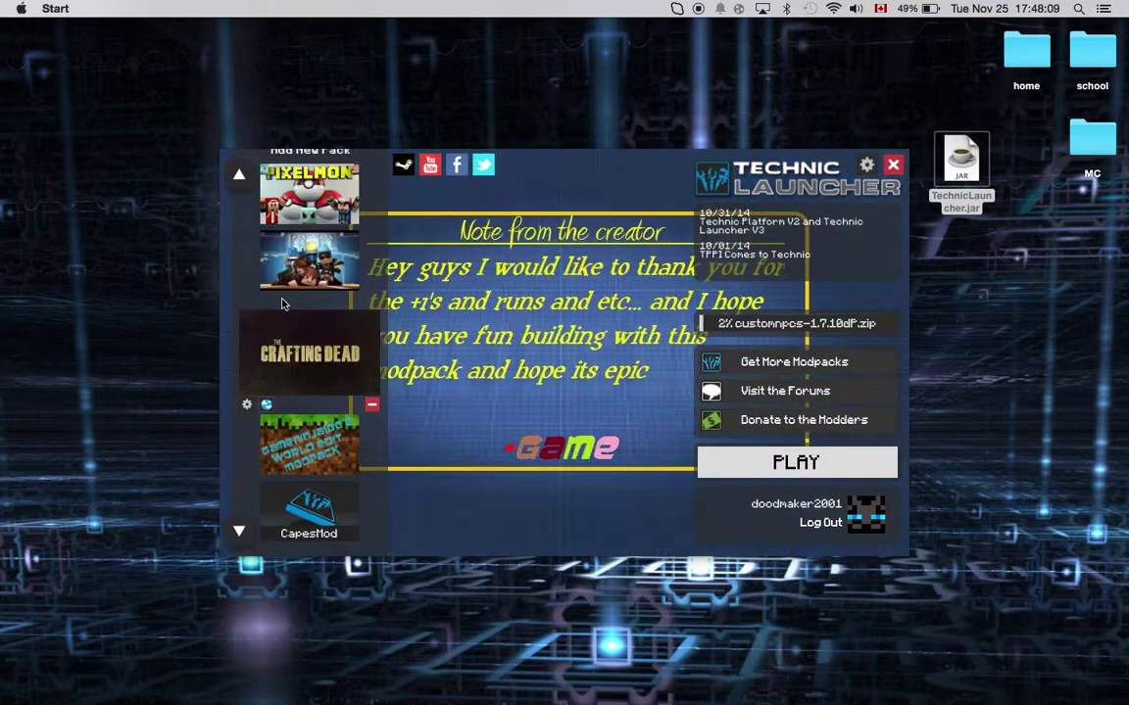
scroll(323, 284, "up", 10)
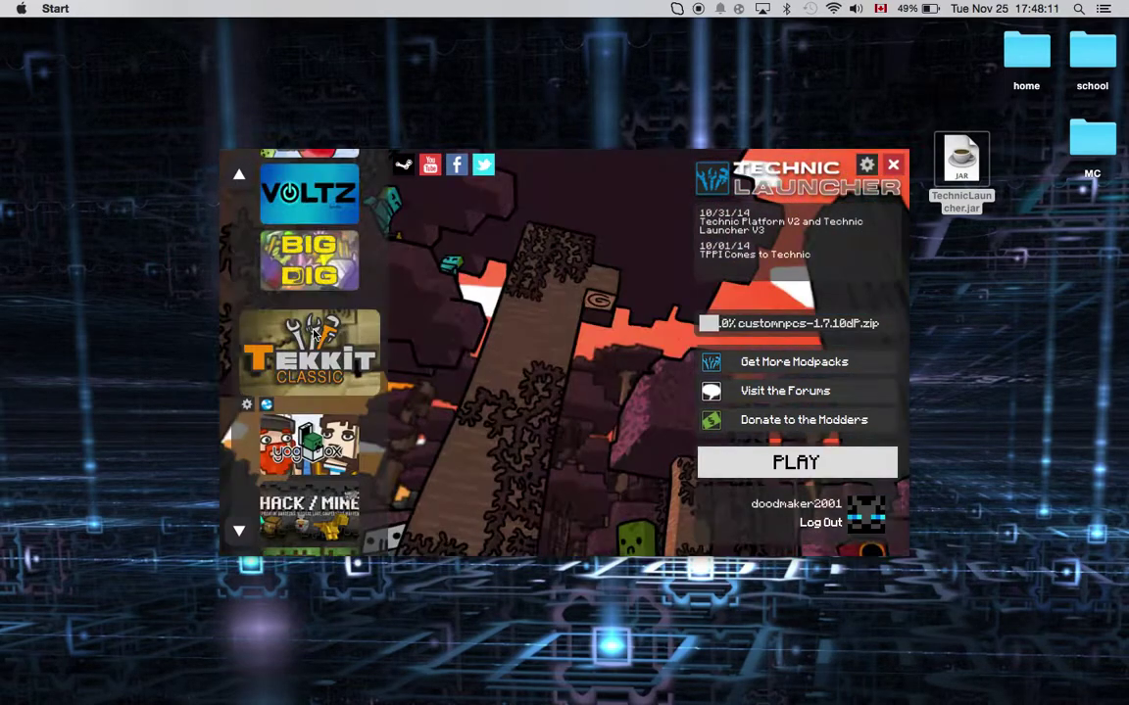
scroll(276, 278, "up", 8)
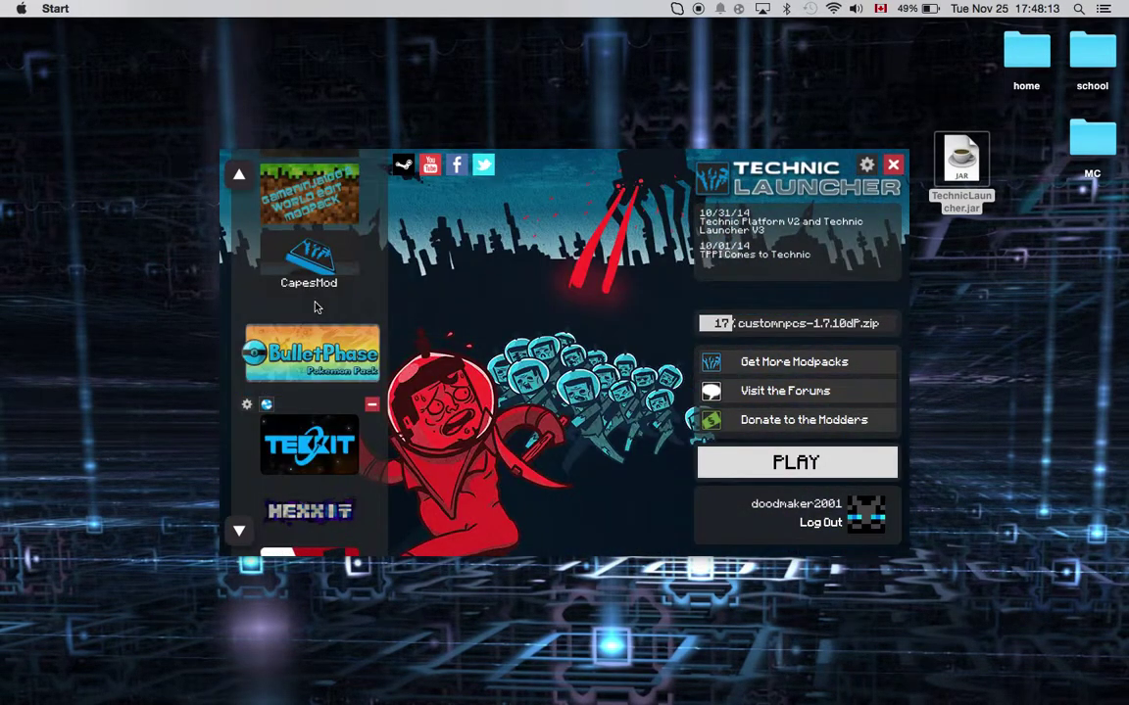
scroll(314, 310, "down", 3)
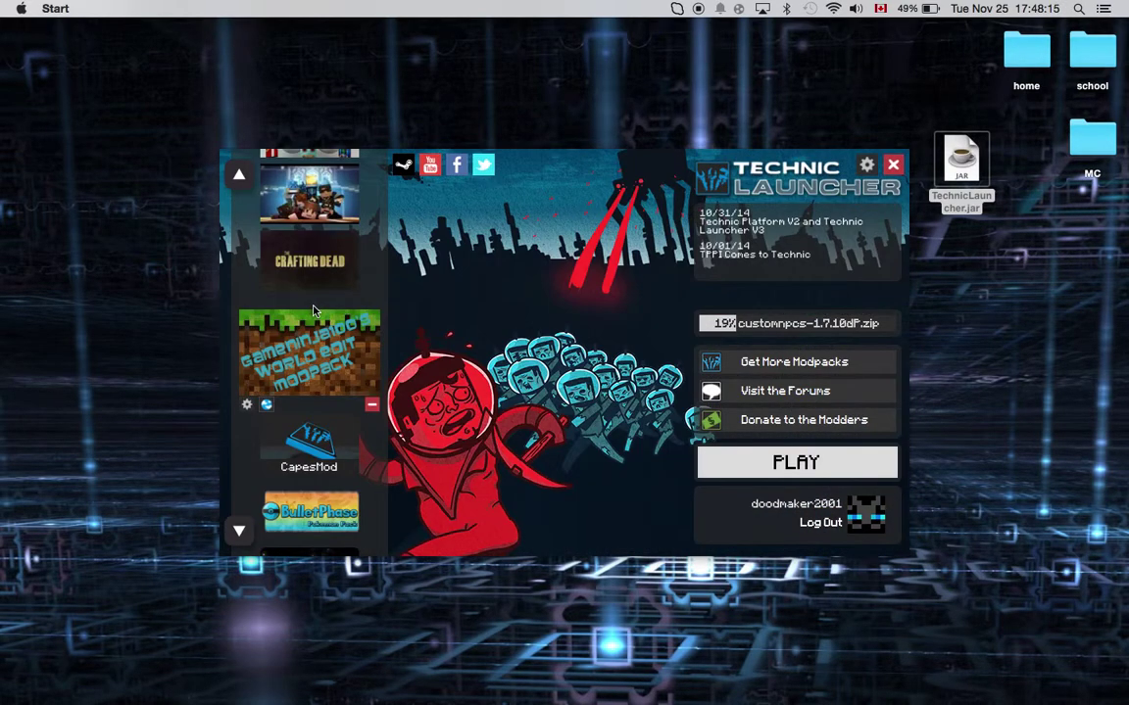
scroll(314, 310, "down", 3)
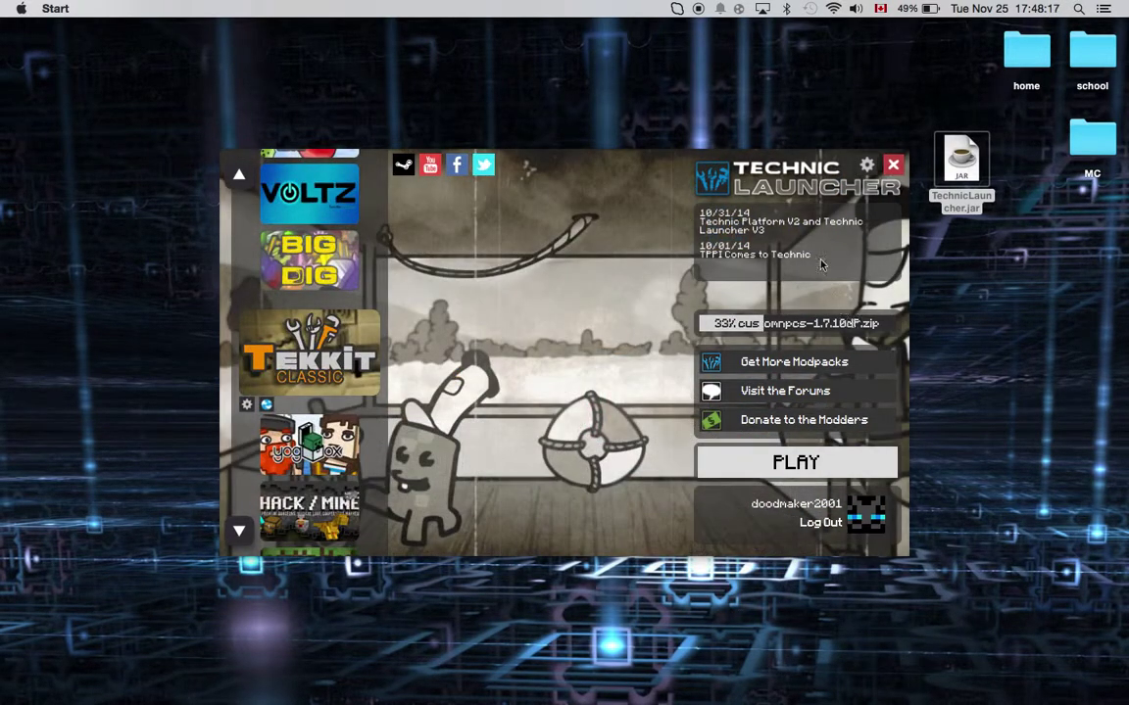